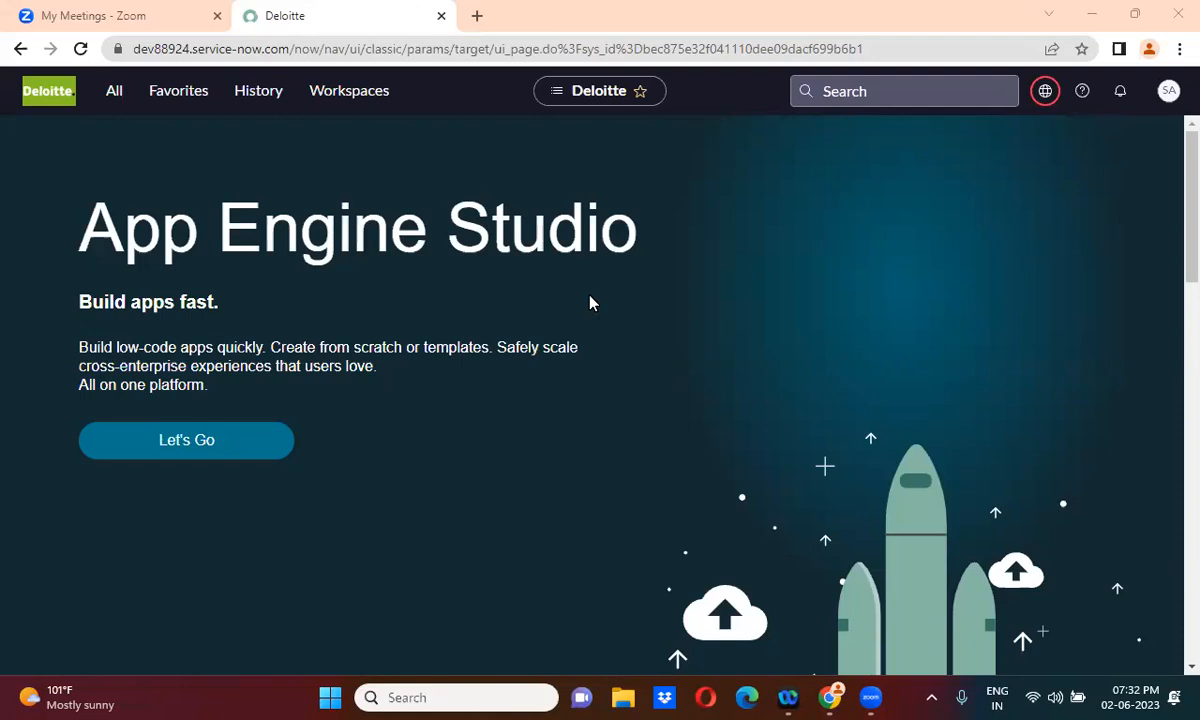
Filter the All navigator menu by 'flow designer' to find the Flow Designer entry
{"action": "left_click", "coordinate": [114, 92]}
{"action": "type", "text": "flow de"}
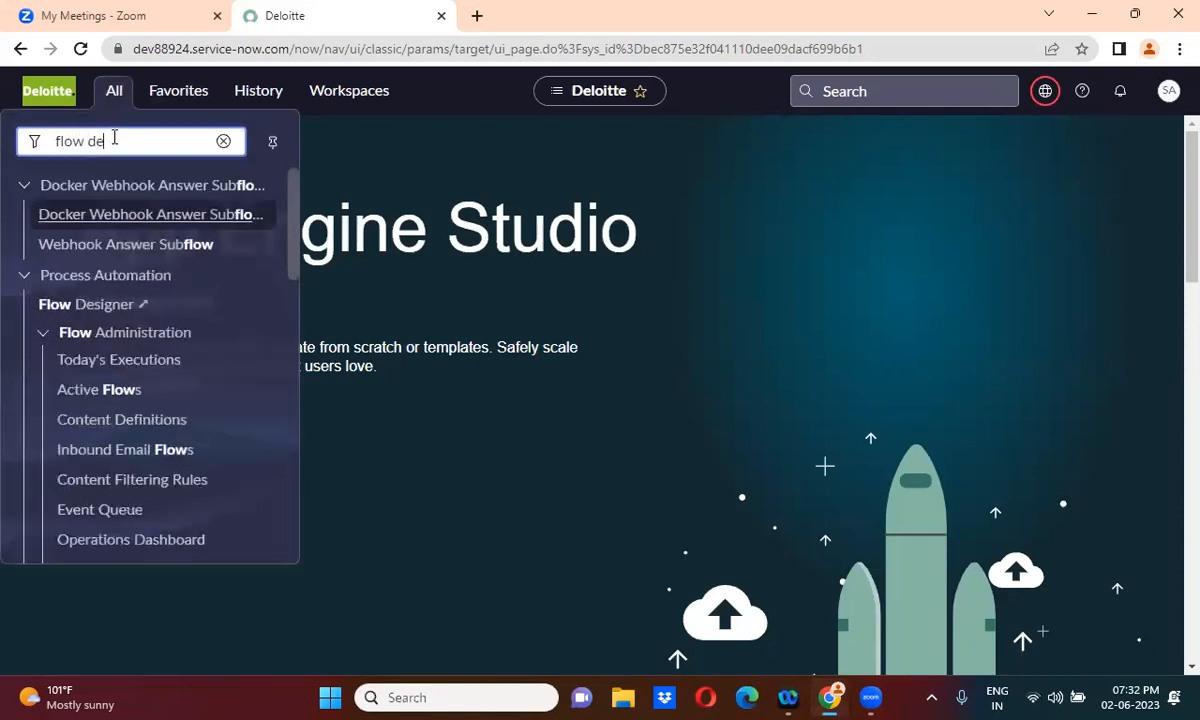
{"action": "type", "text": "signer"}
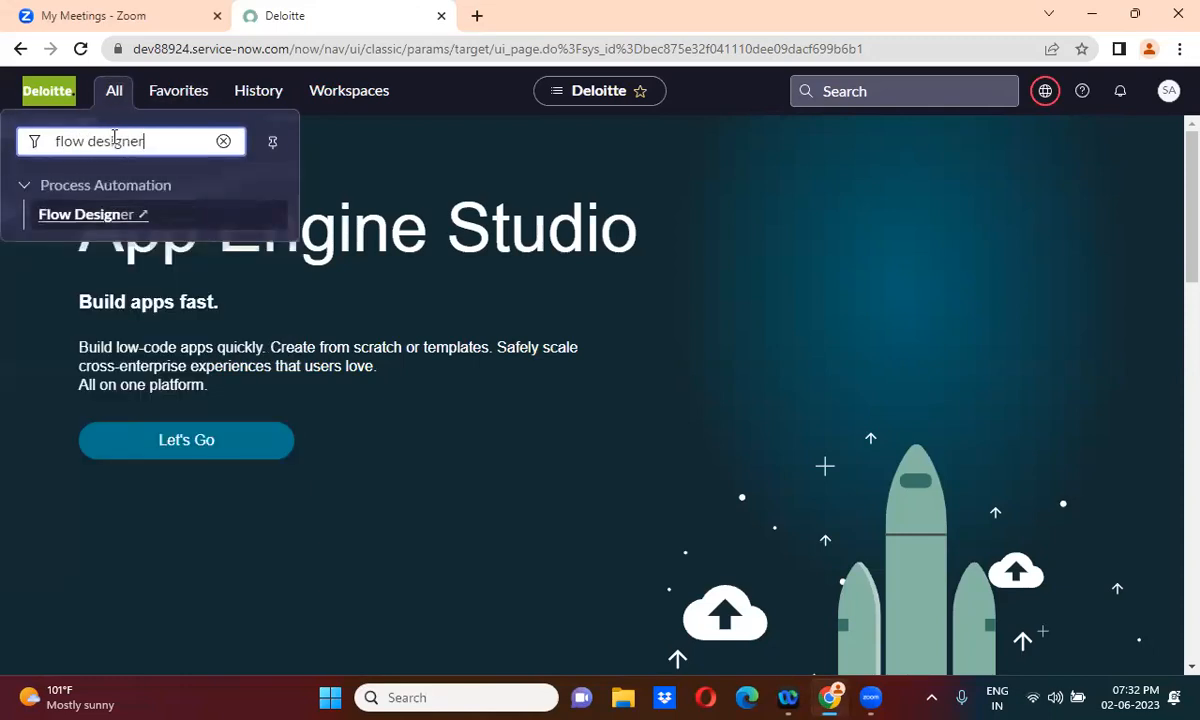
Open Flow Designer in a new tab to show the list of existing flows
{"action": "left_click", "coordinate": [86, 215]}
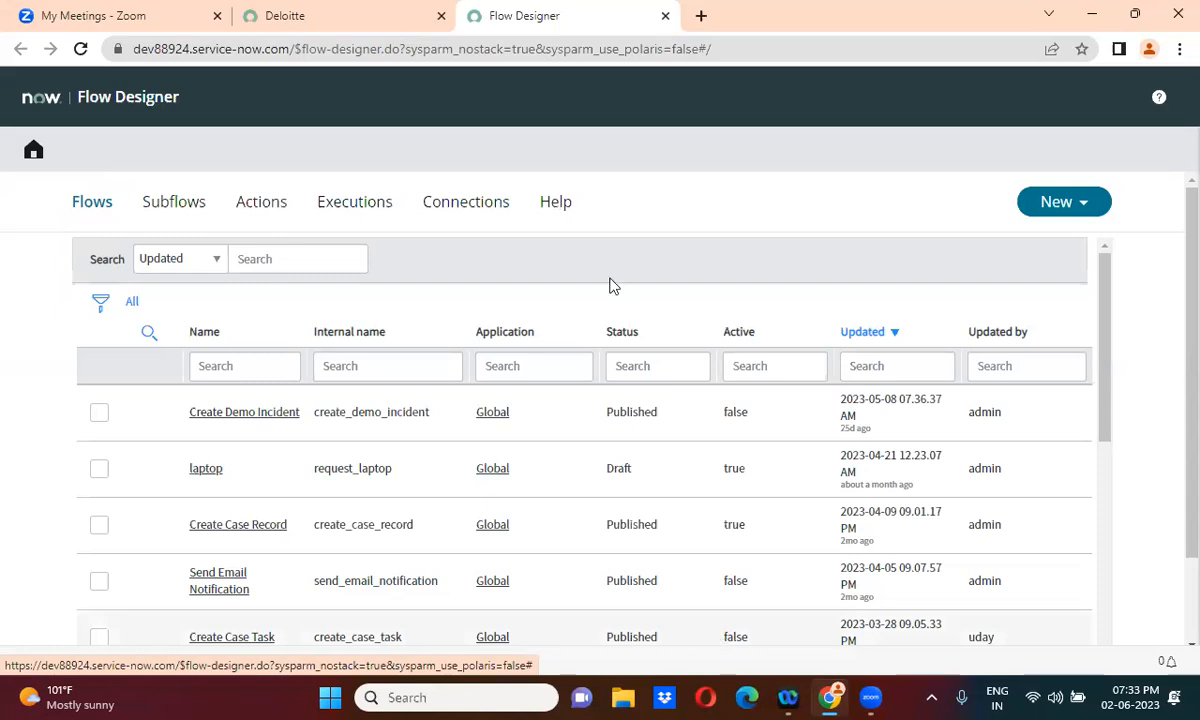
{"action": "key", "text": "super+s"}
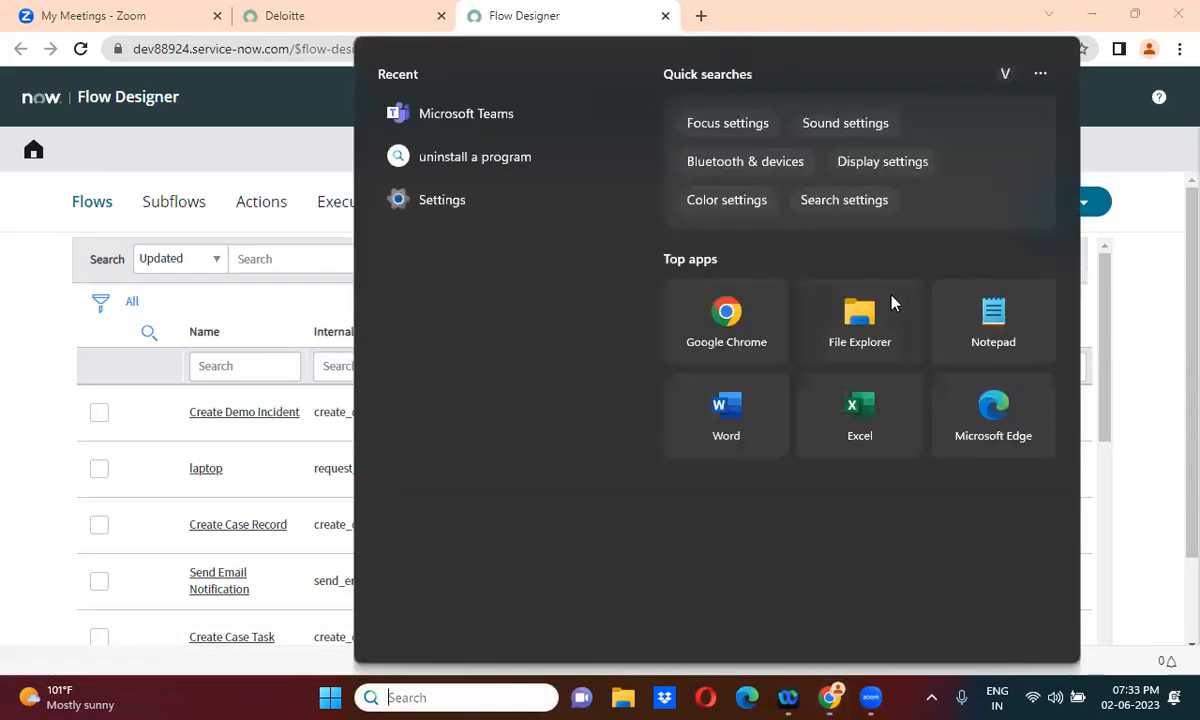
Start a Notepad note headed 'Flow Designer -' with 'Can act as BR' on the line below
{"action": "left_click", "coordinate": [993, 320]}
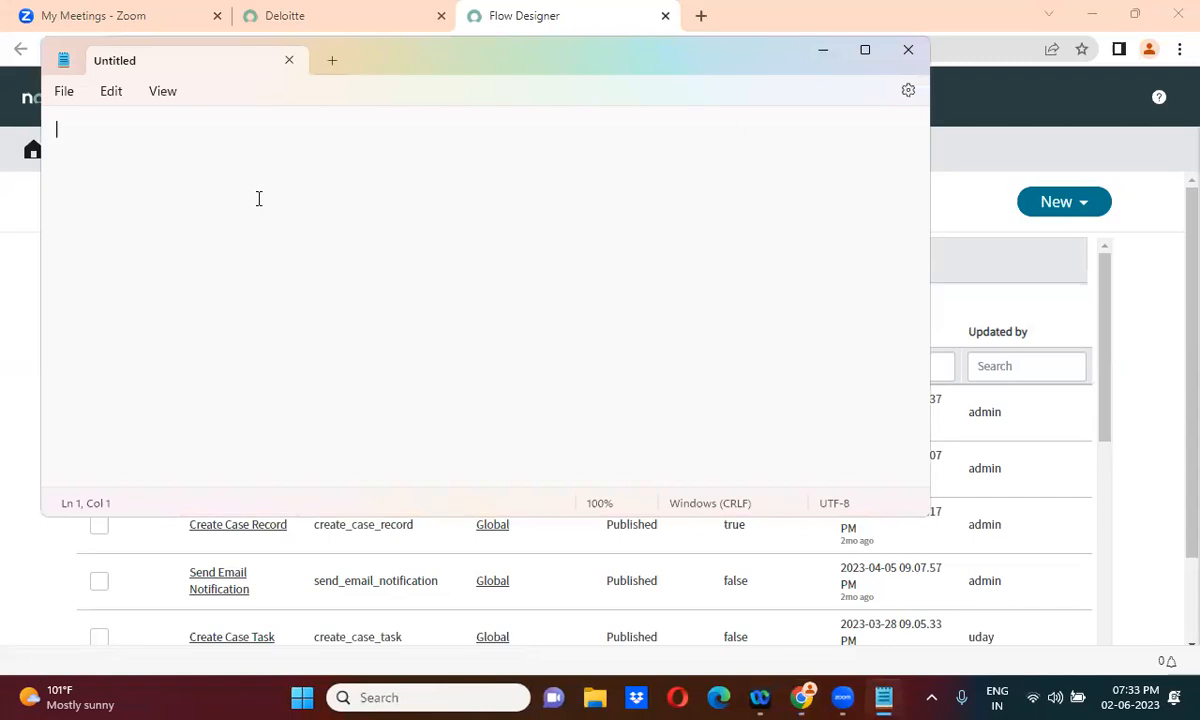
{"action": "type", "text": "Flow Des"}
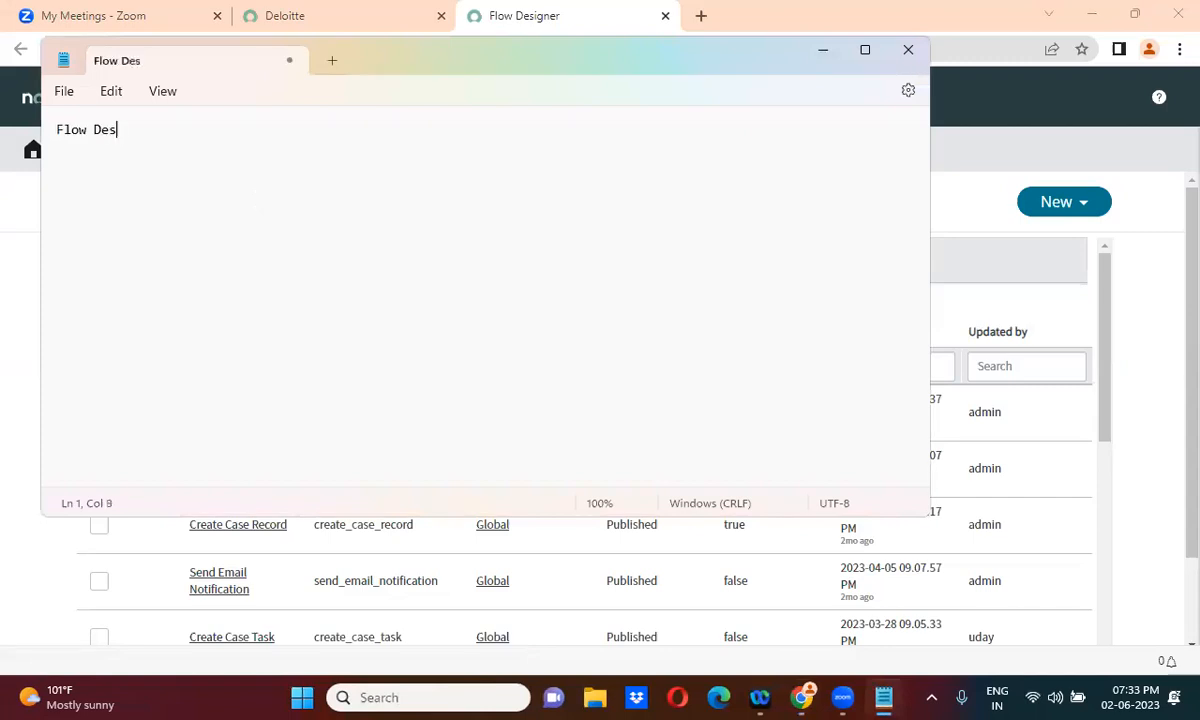
{"action": "type", "text": "igner - Can as"}
{"action": "key", "text": "BackSpace"}
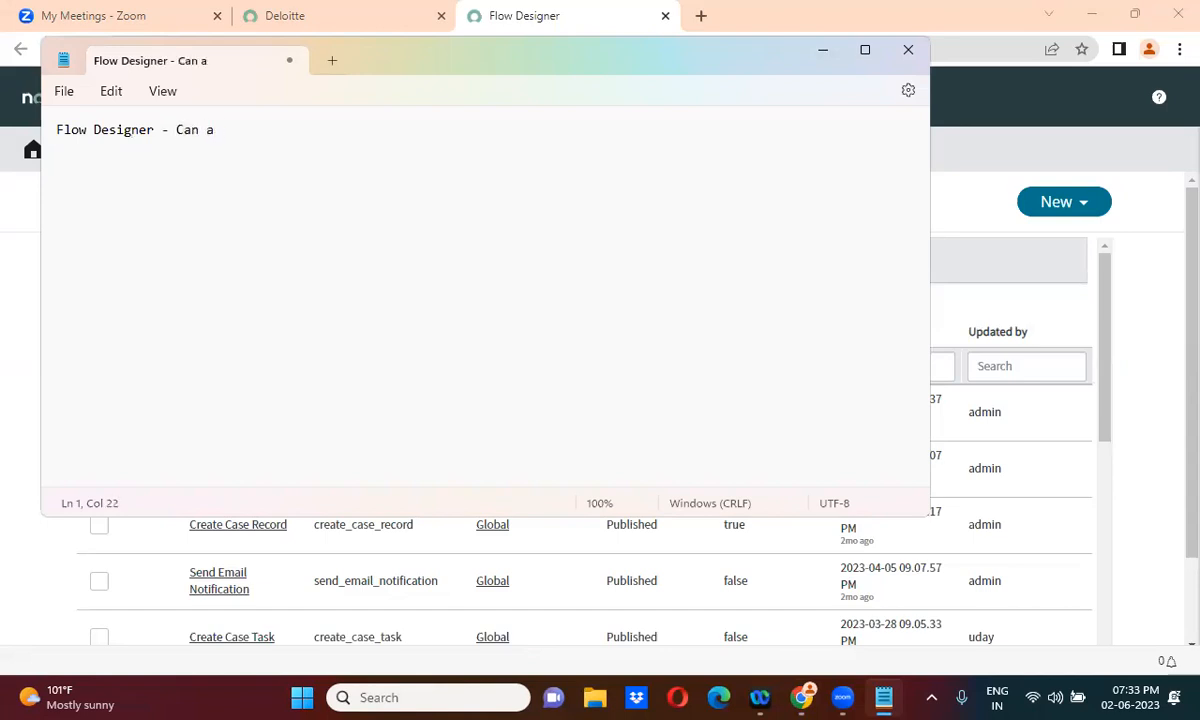
{"action": "type", "text": "ct as BR"}
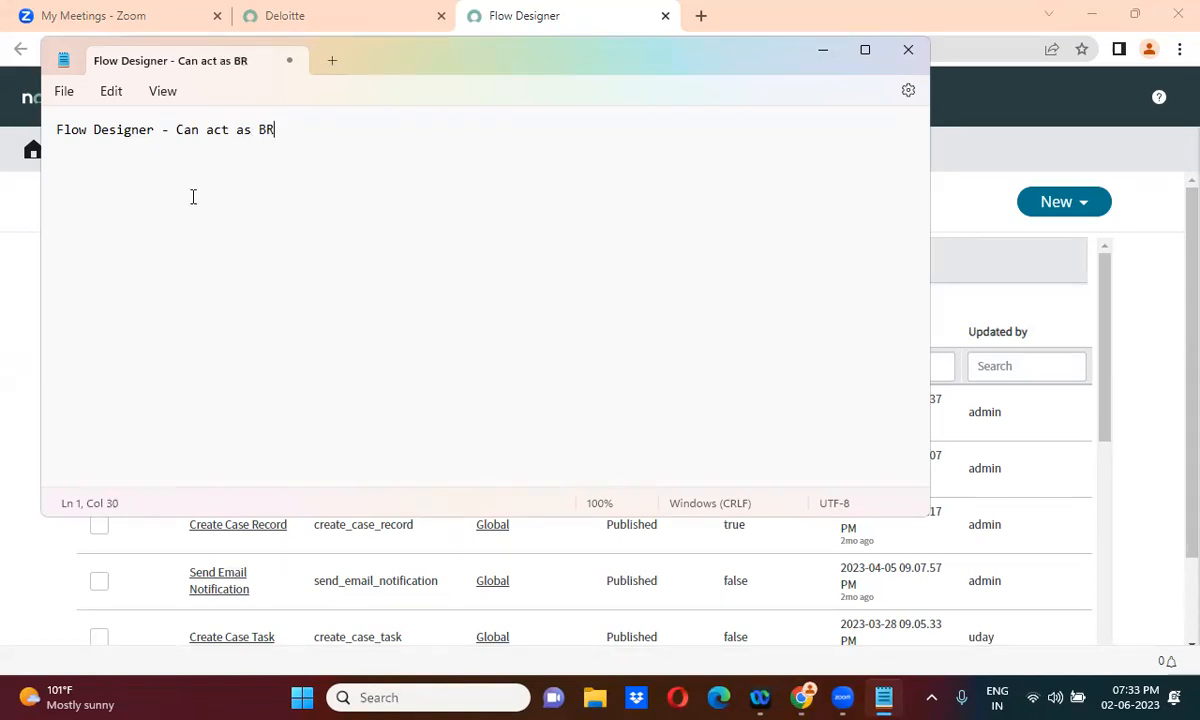
{"action": "left_click", "coordinate": [172, 126]}
{"action": "key", "text": "Return"}
{"action": "key", "text": "Return"}
{"action": "key", "text": "Return"}
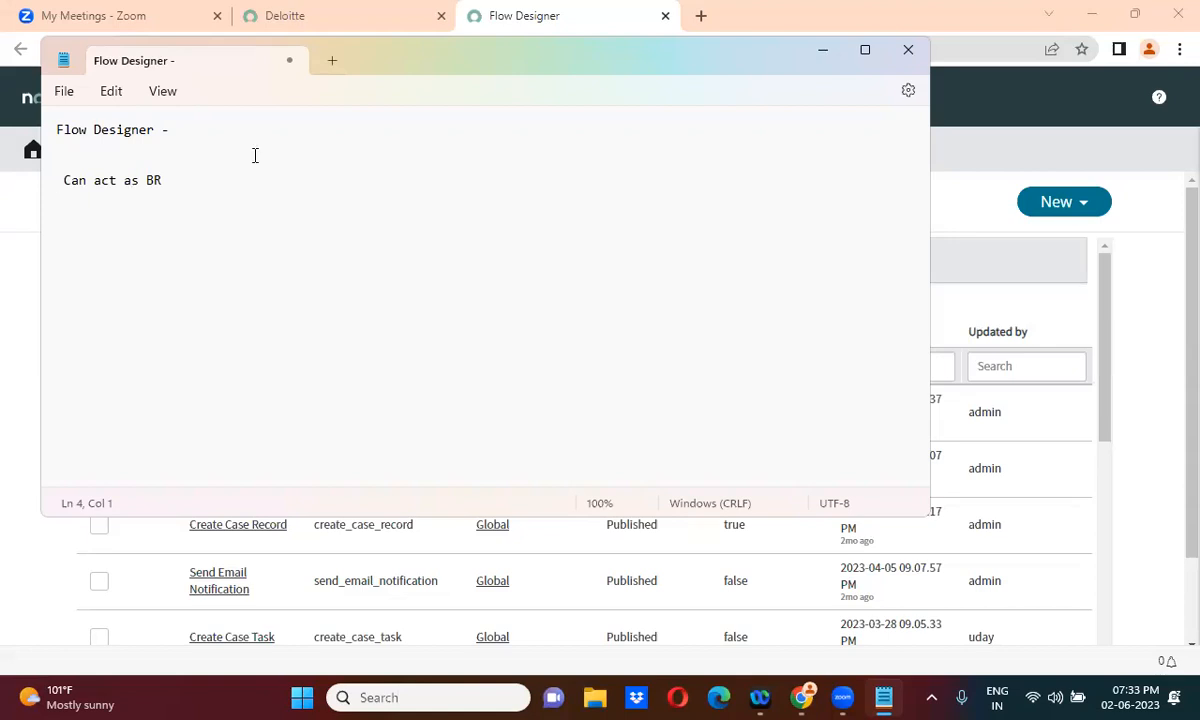
{"action": "key", "text": "Delete"}
Add a second line by pasting 'Can act as BR' and replacing BR with 'Acheduled'
{"action": "left_click", "coordinate": [184, 160]}
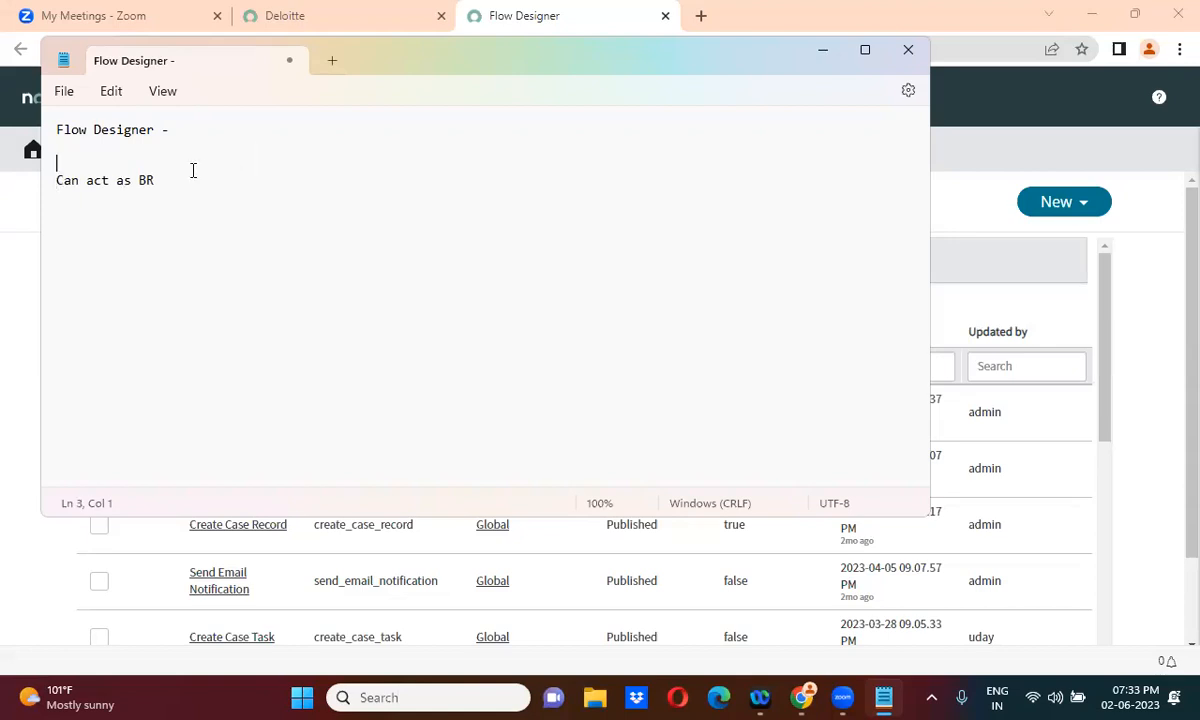
{"action": "left_click", "coordinate": [170, 186]}
{"action": "key", "text": "Return"}
{"action": "type", "text": "Can a"}
{"action": "key", "text": "BackSpace"}
{"action": "key", "text": "BackSpace"}
{"action": "key", "text": "BackSpace"}
{"action": "key", "text": "BackSpace"}
{"action": "key", "text": "BackSpace"}
{"action": "left_click_drag", "start_coordinate": [57, 180], "coordinate": [169, 173]}
{"action": "key", "text": "ctrl+c"}
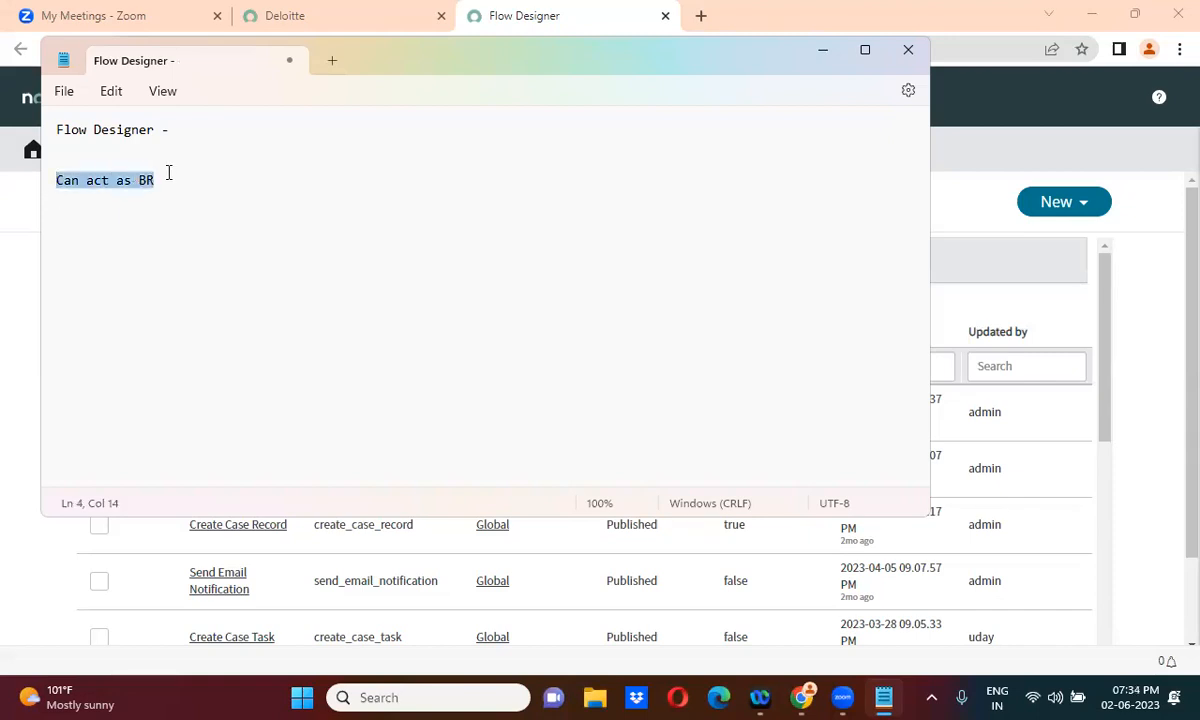
{"action": "left_click", "coordinate": [122, 199]}
{"action": "key", "text": "ctrl+v"}
{"action": "double_click", "coordinate": [139, 197]}
{"action": "type", "text": "Acheduled"}
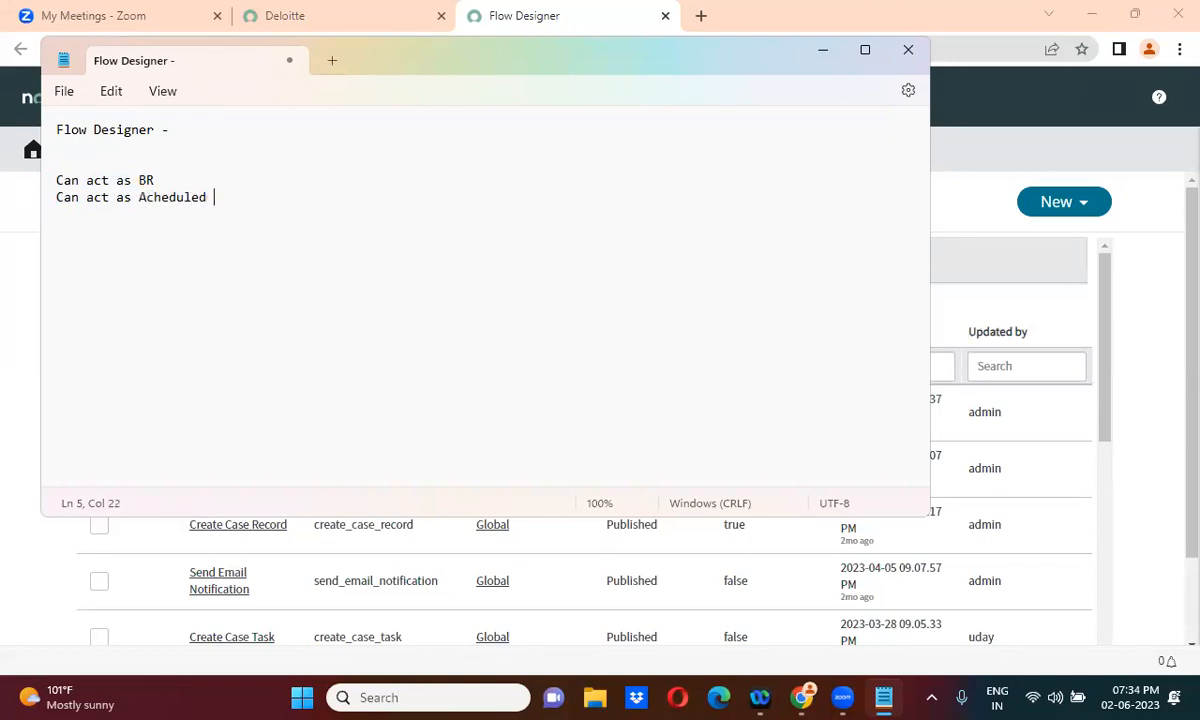
Correct the second line to read 'Can act as Scheduled Job'
{"action": "left_click", "coordinate": [142, 197]}
{"action": "key", "text": "BackSpace"}
{"action": "type", "text": "S"}
{"action": "left_click", "coordinate": [222, 197]}
{"action": "type", "text": "Job"}
Add lines 'Can act as Email Notifications' and 'Can act as Workflow'
{"action": "key", "text": "Return"}
{"action": "key", "text": "ctrl+v"}
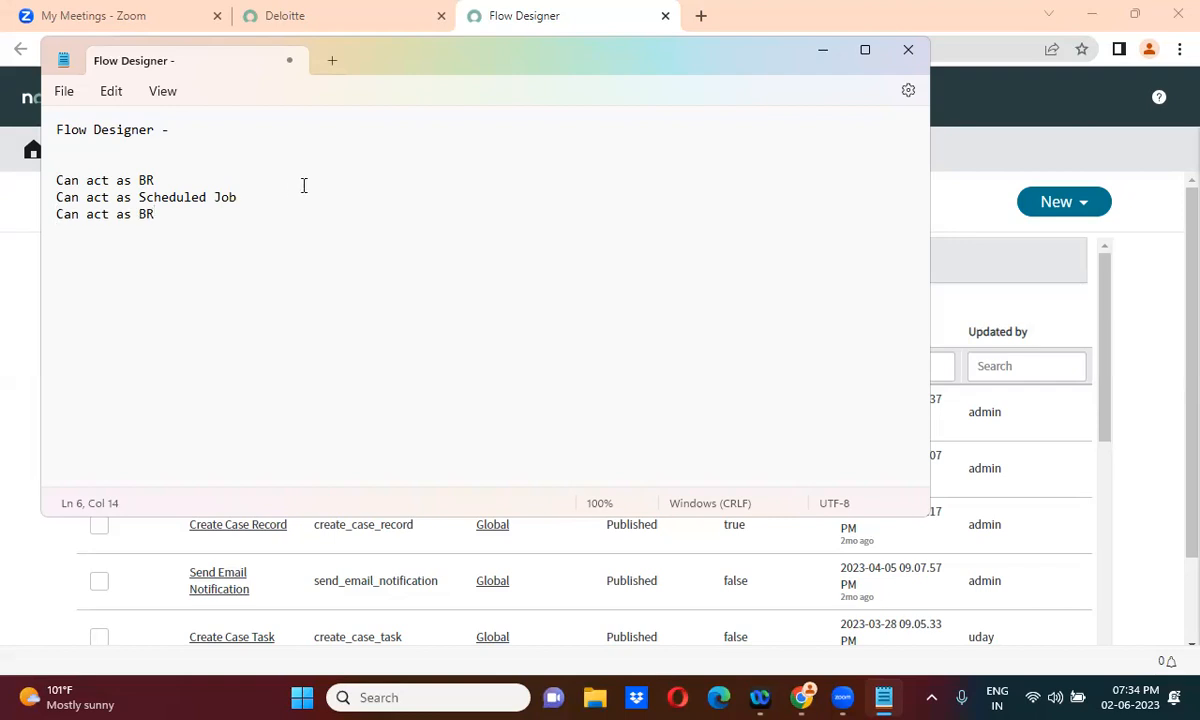
{"action": "double_click", "coordinate": [146, 215]}
{"action": "type", "text": "Email Notifications"}
{"action": "key", "text": "Return"}
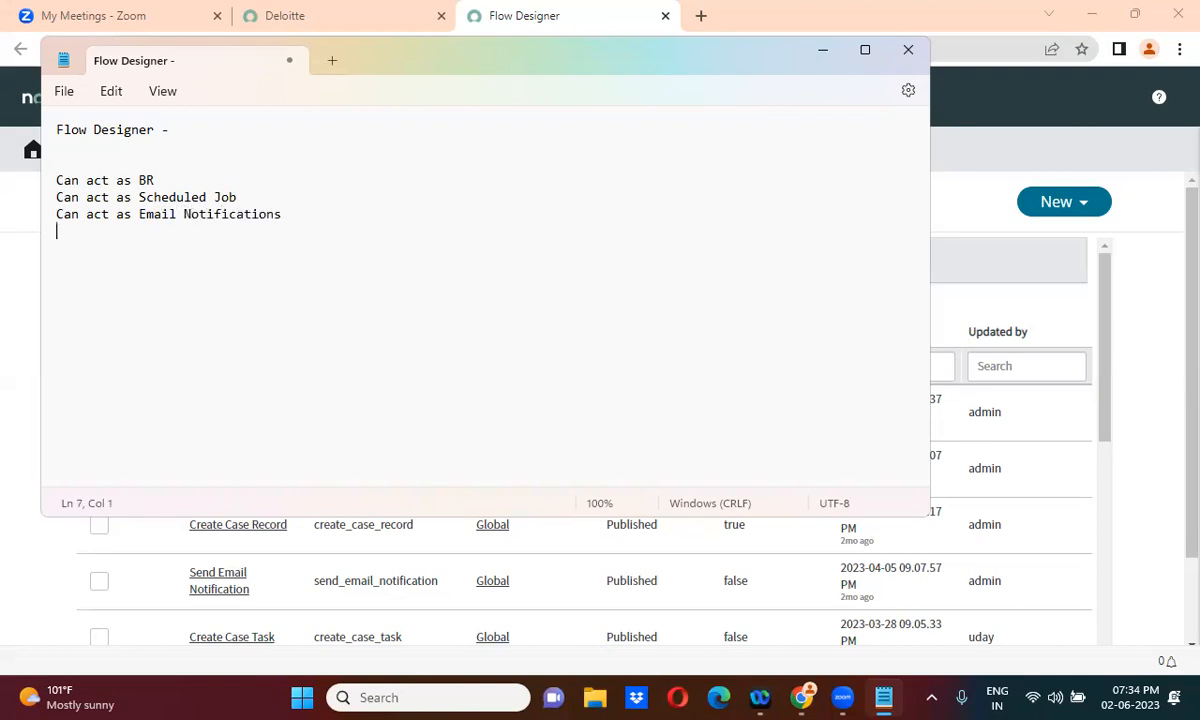
{"action": "key", "text": "ctrl+v"}
{"action": "key", "text": "BackSpace"}
{"action": "key", "text": "BackSpace"}
{"action": "type", "text": "Workflow"}
Add a final line 'Can act as Inbound Email action'
{"action": "key", "text": "Return"}
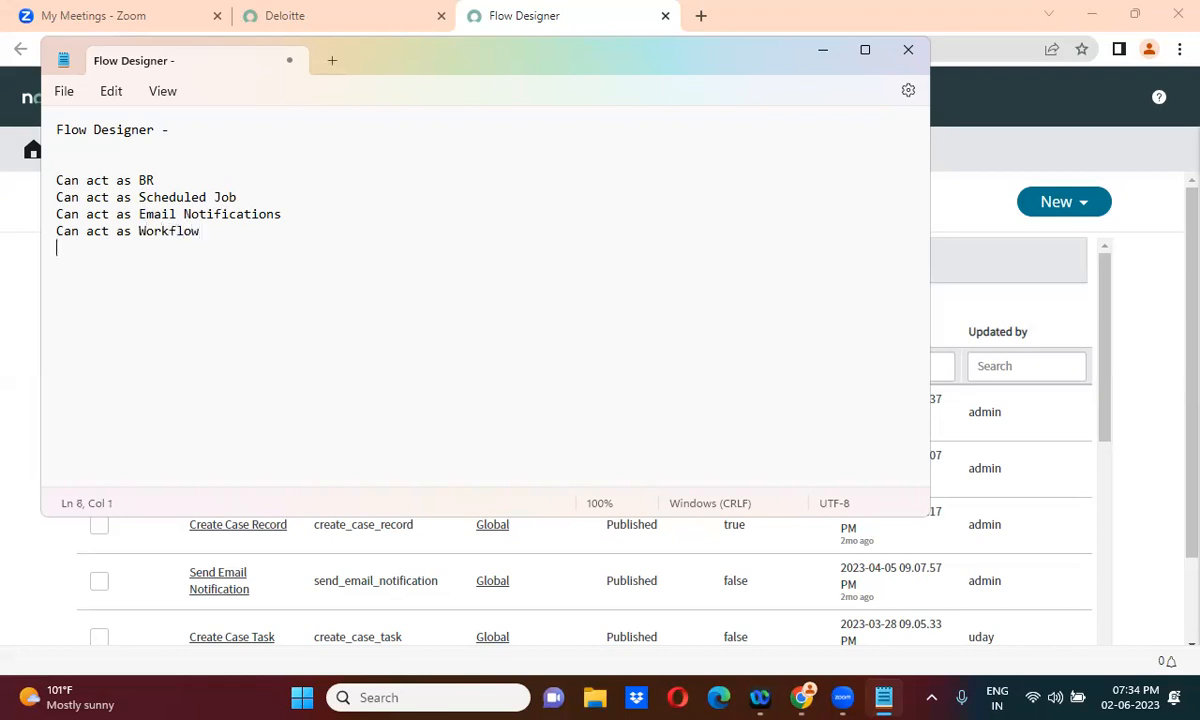
{"action": "key", "text": "ctrl+v"}
{"action": "key", "text": "BackSpace"}
{"action": "key", "text": "BackSpace"}
{"action": "type", "text": "Inv"}
{"action": "key", "text": "BackSpace"}
{"action": "type", "text": "bo"}
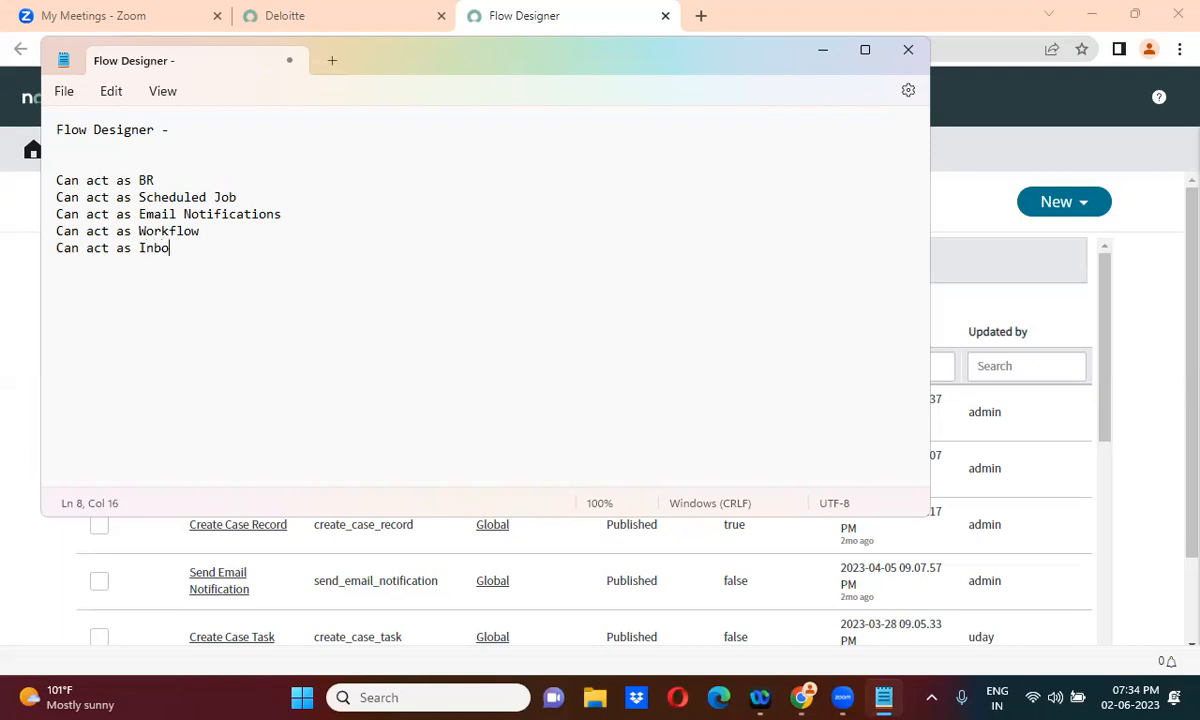
{"action": "type", "text": "und Email action"}
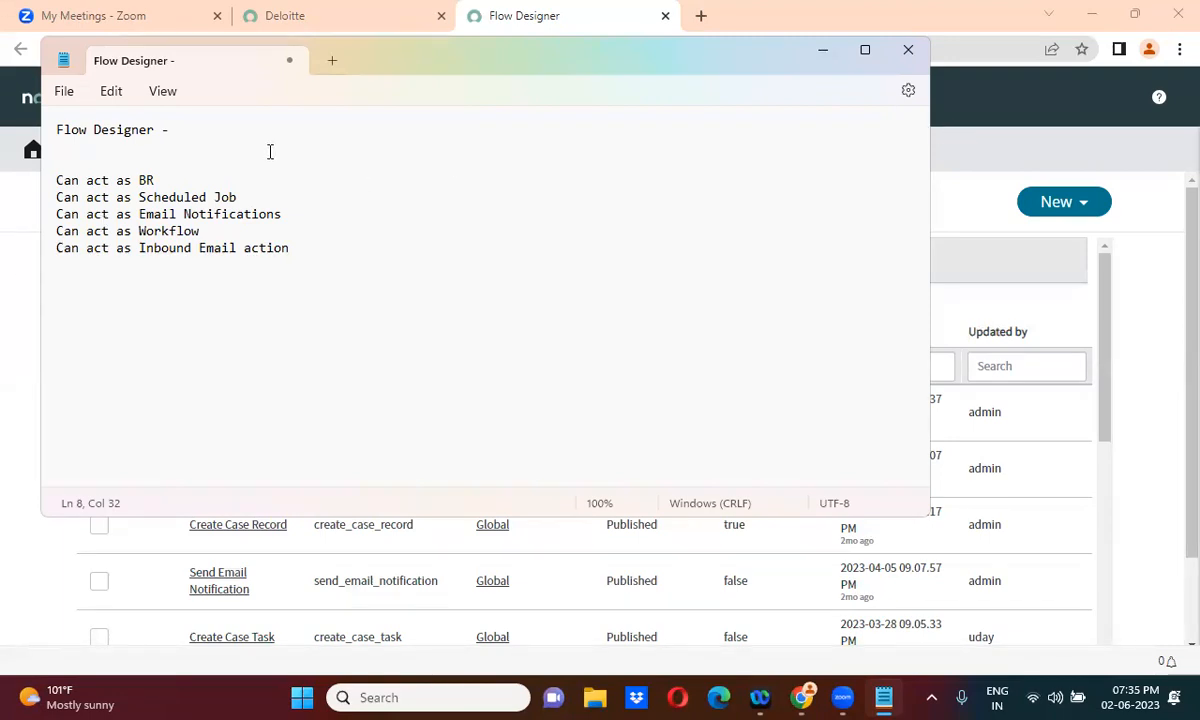
Highlight Job, Workflow and Inbound in the notes while reviewing the listed capabilities
{"action": "double_click", "coordinate": [222, 197]}
{"action": "double_click", "coordinate": [172, 231]}
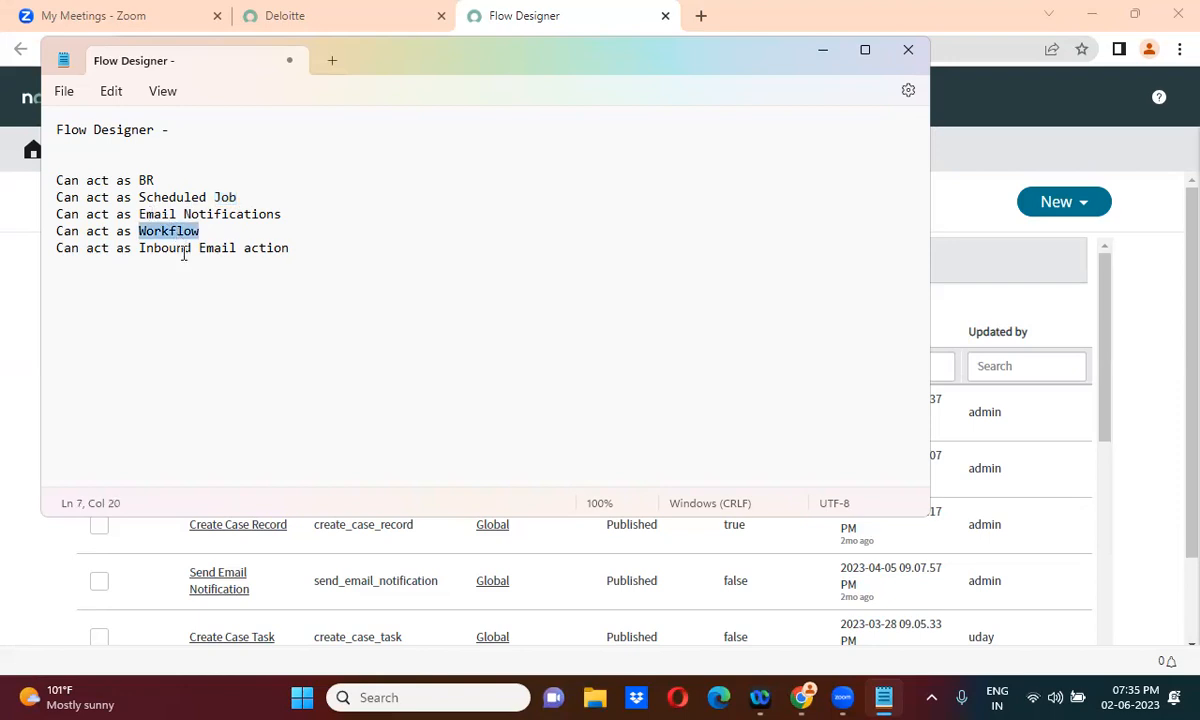
{"action": "triple_click", "coordinate": [183, 250]}
{"action": "double_click", "coordinate": [183, 250]}
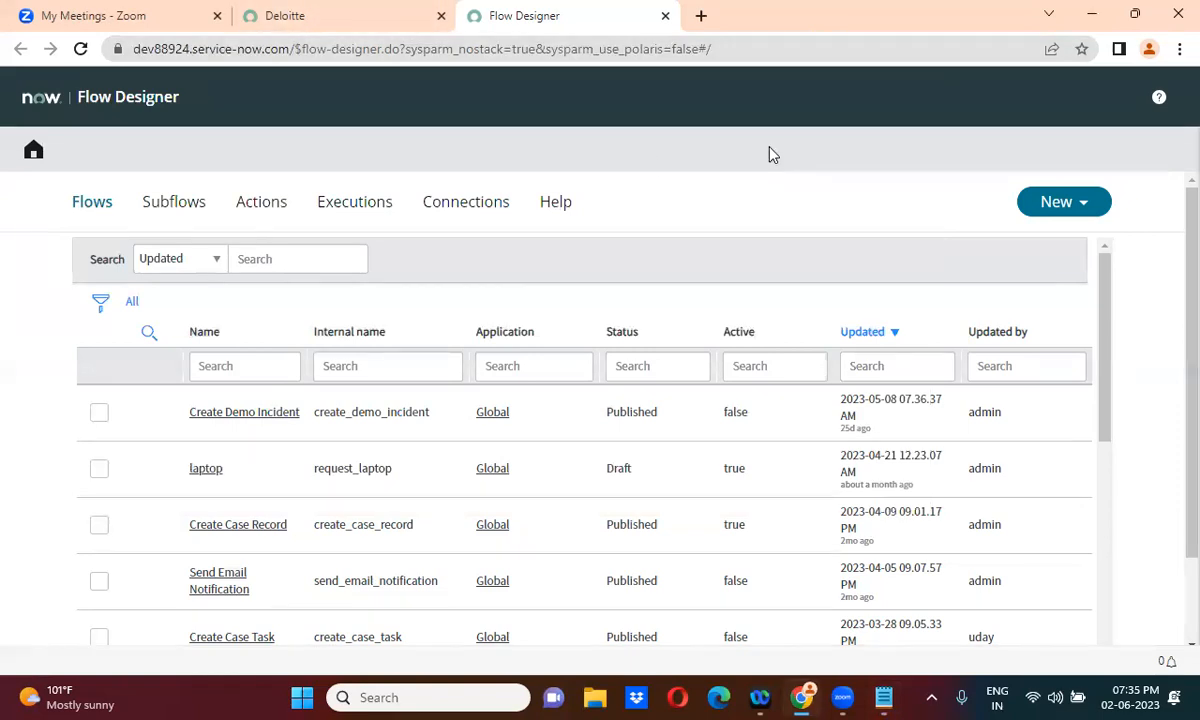
Create a new flow from the New menu in Flow Designer
{"action": "left_click", "coordinate": [1090, 204]}
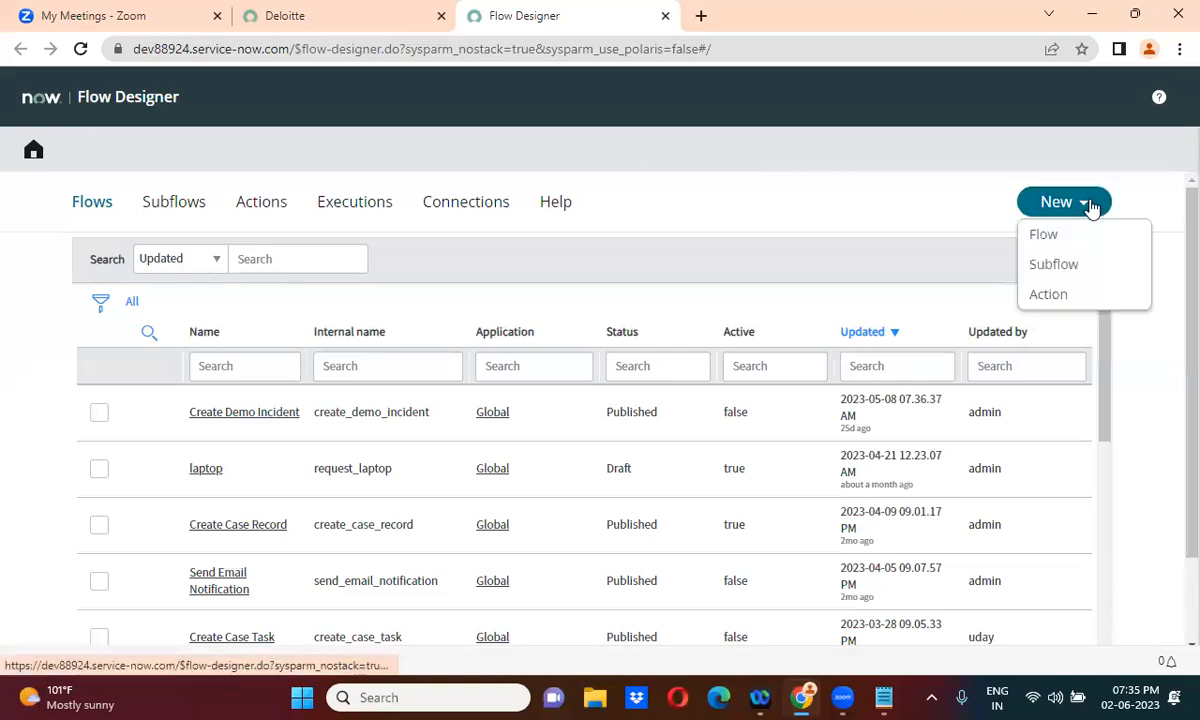
{"action": "left_click", "coordinate": [1047, 238]}
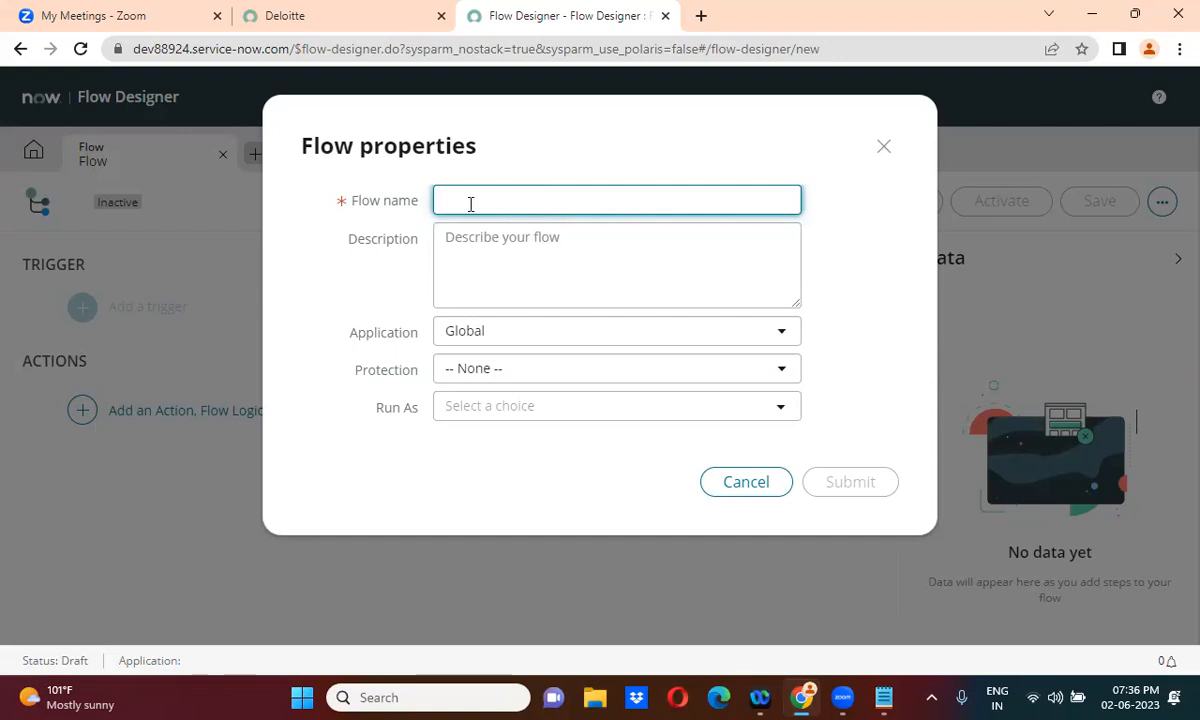
Enter 'Add Default ITIL Role' as the flow name, leaving Application as Global
{"action": "type", "text": "Add Defaul"}
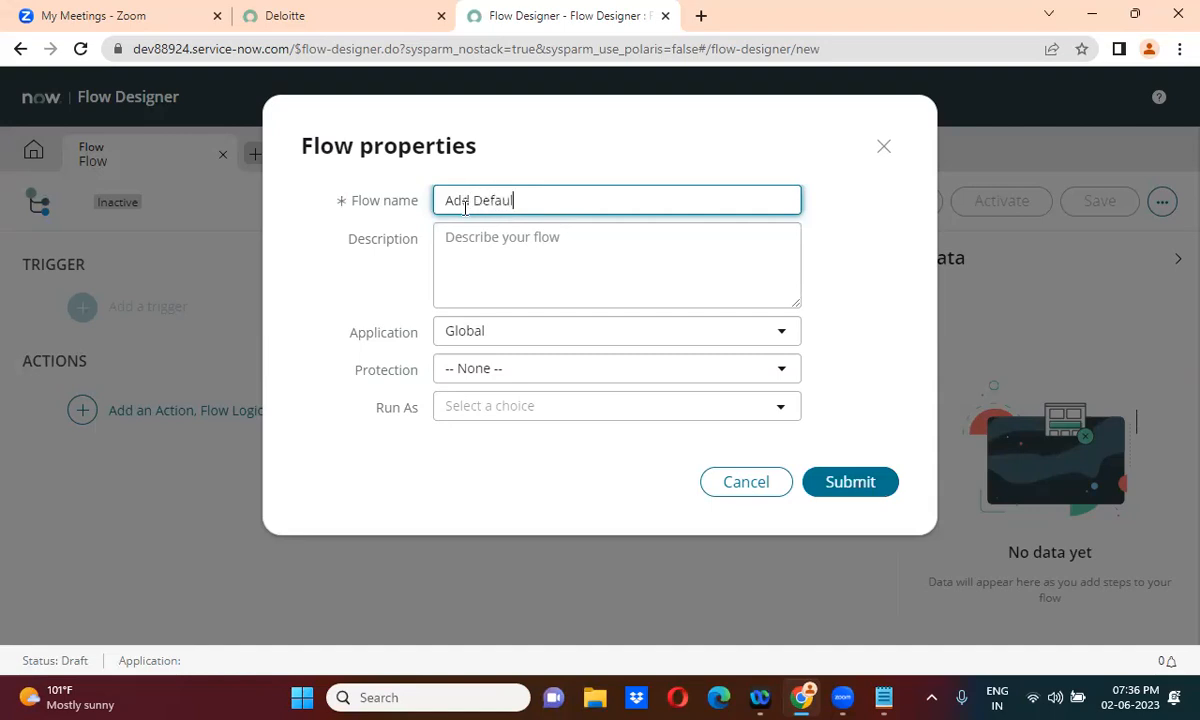
{"action": "type", "text": "t Role"}
{"action": "left_click", "coordinate": [519, 199]}
{"action": "type", "text": "ITIL"}
{"action": "left_click", "coordinate": [858, 305]}
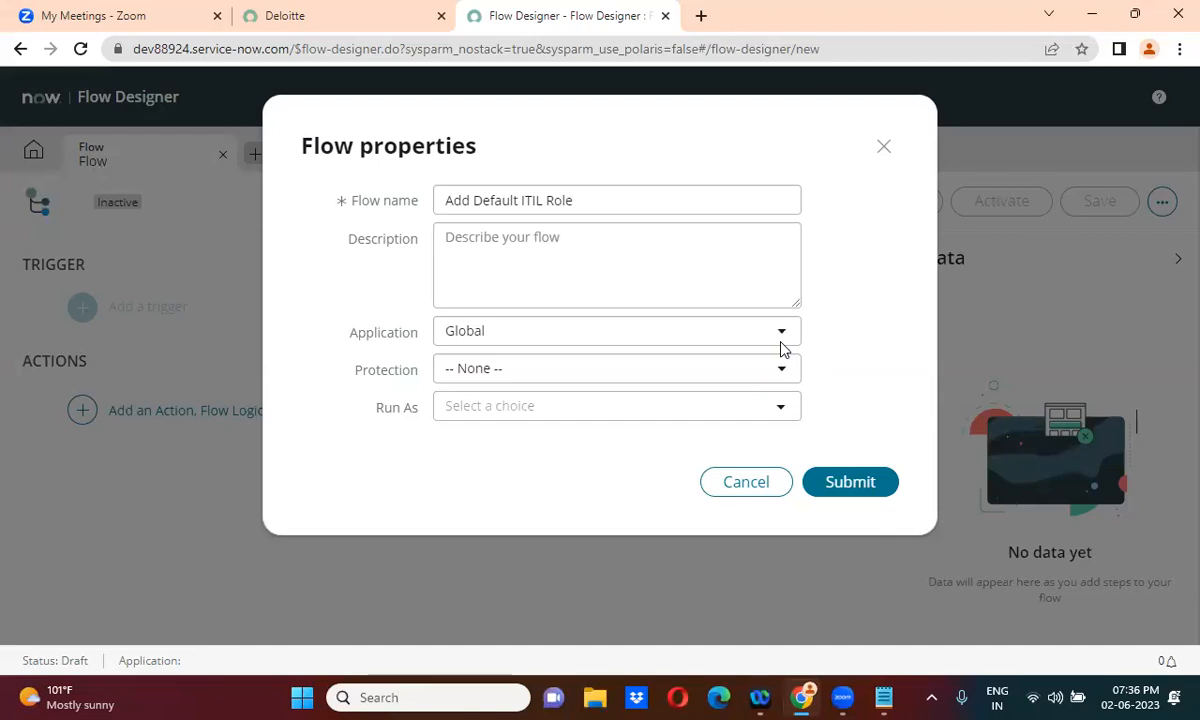
Set the flow's Run As to System User and submit the properties
{"action": "left_click", "coordinate": [603, 410]}
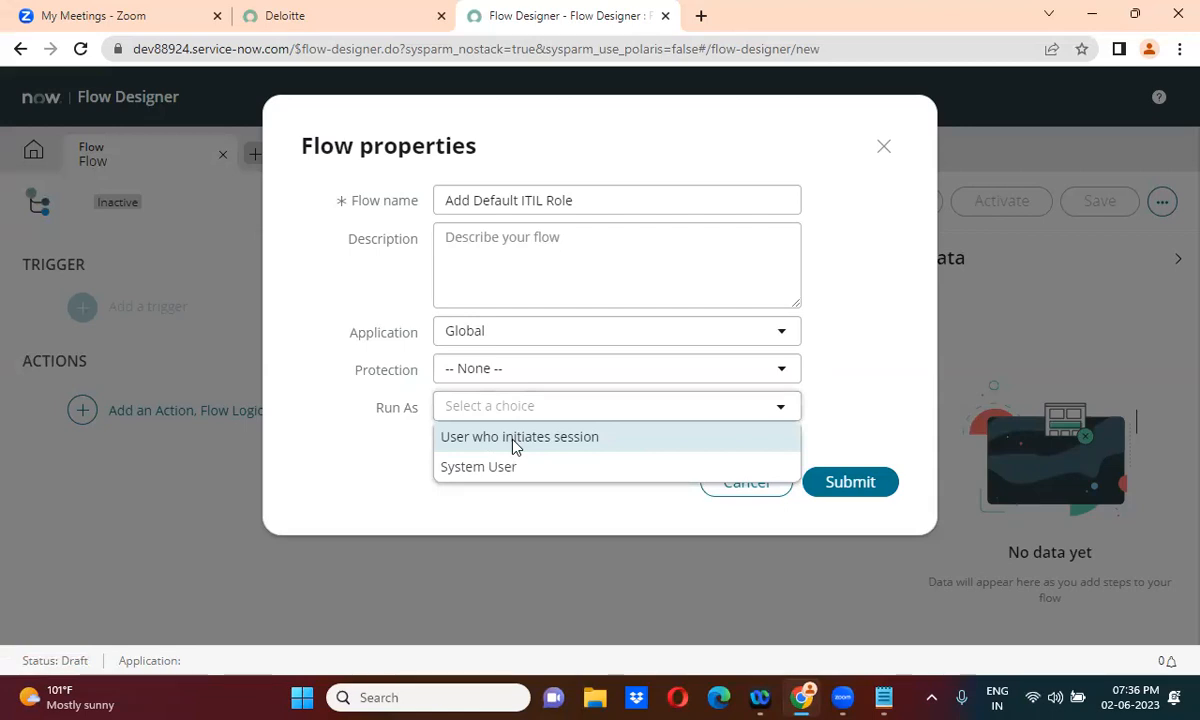
{"action": "left_click", "coordinate": [595, 443]}
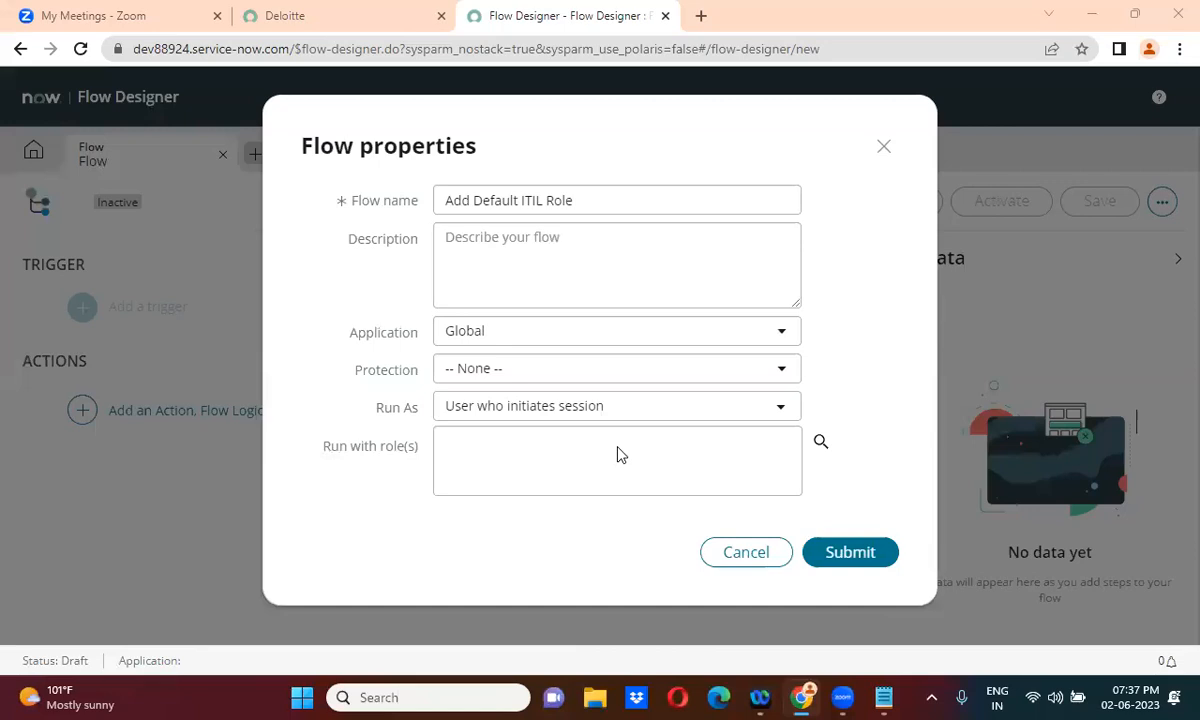
{"action": "left_click", "coordinate": [589, 415]}
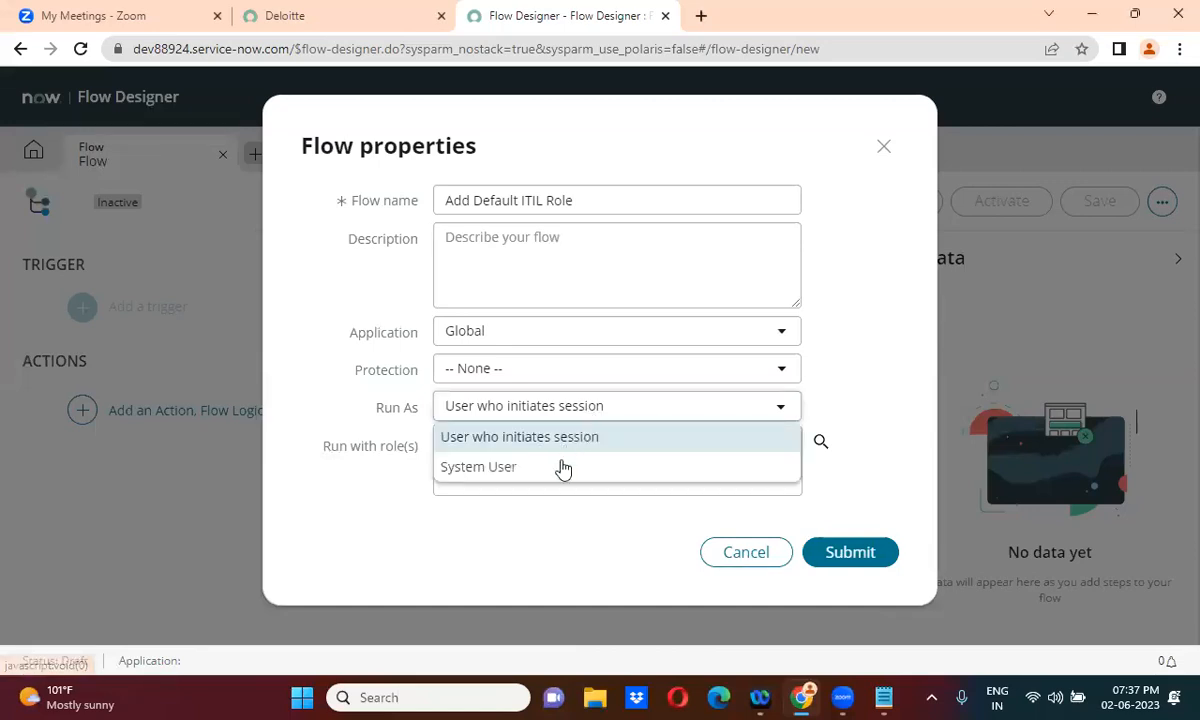
{"action": "left_click", "coordinate": [560, 468]}
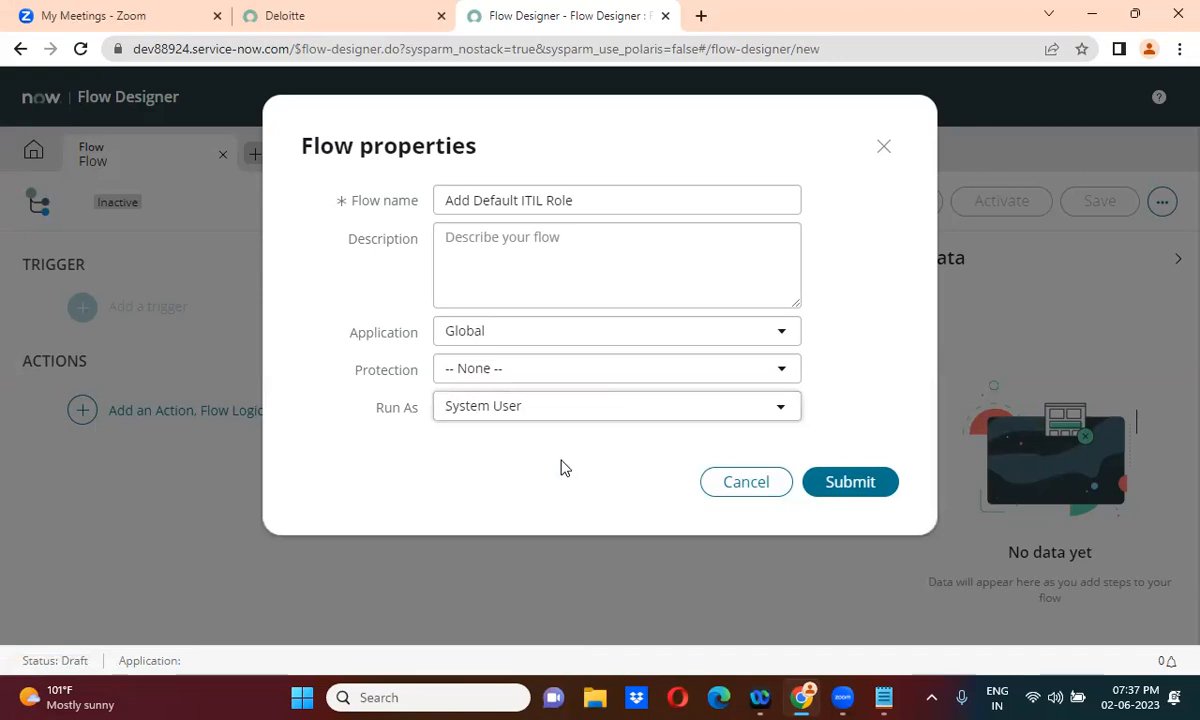
{"action": "left_click", "coordinate": [553, 408]}
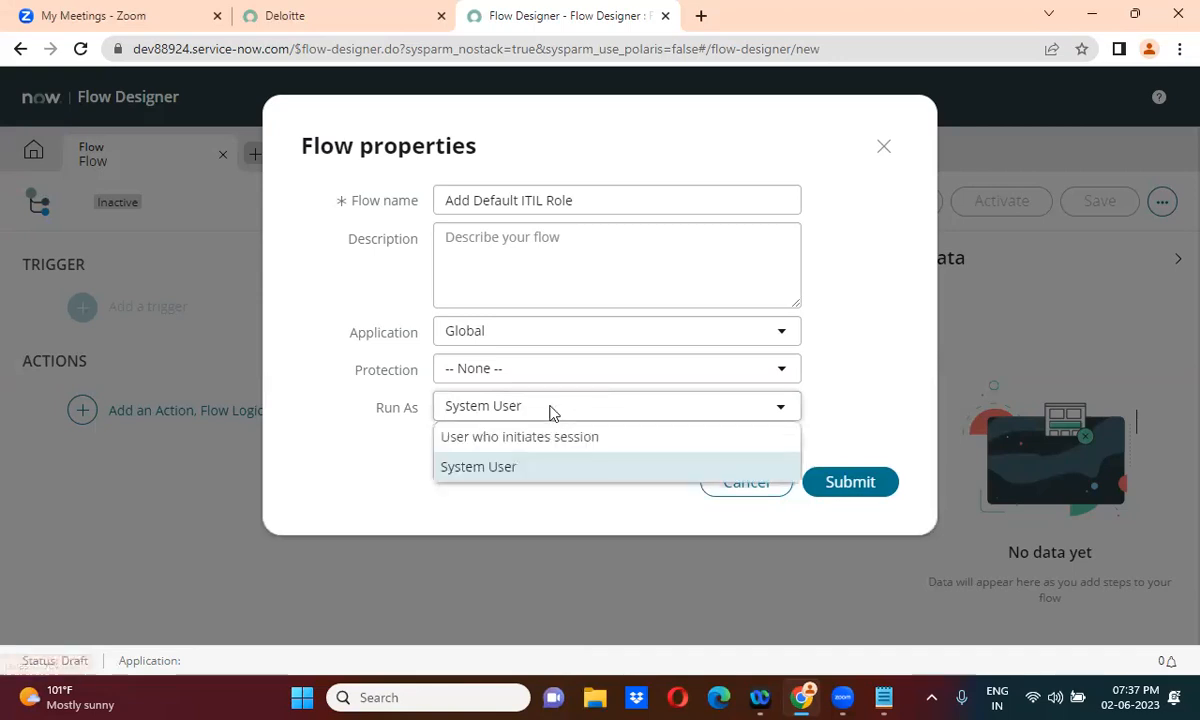
{"action": "left_click", "coordinate": [538, 468]}
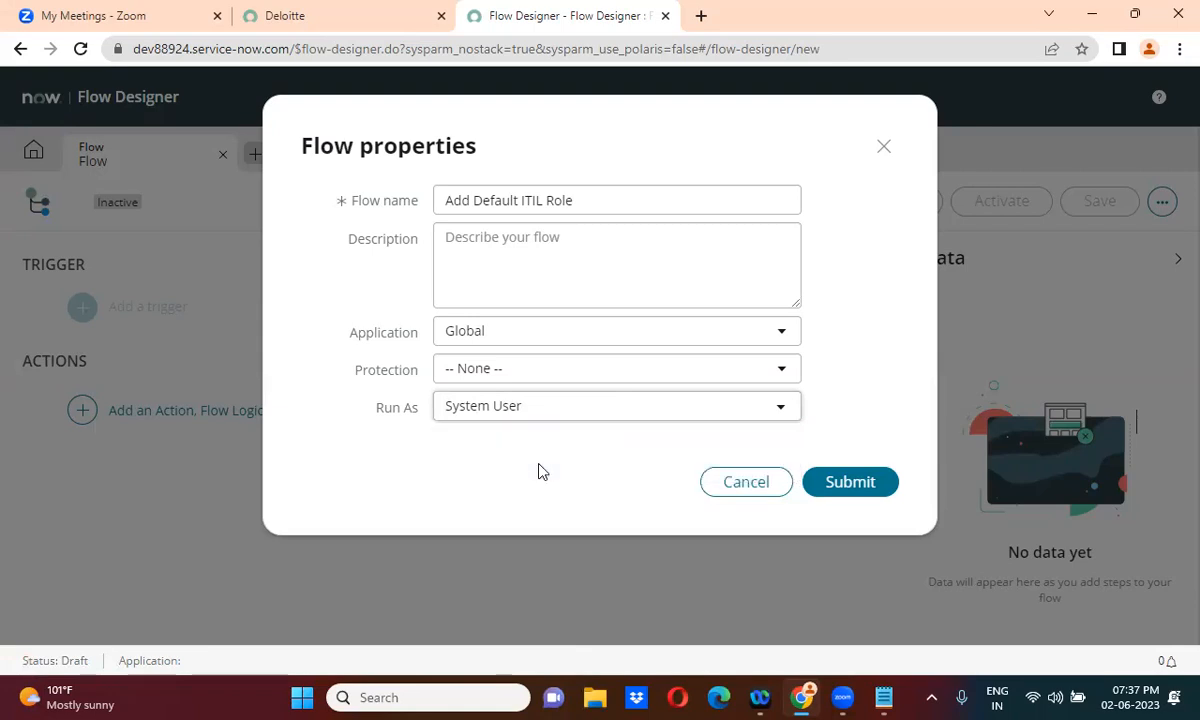
{"action": "left_click", "coordinate": [846, 486]}
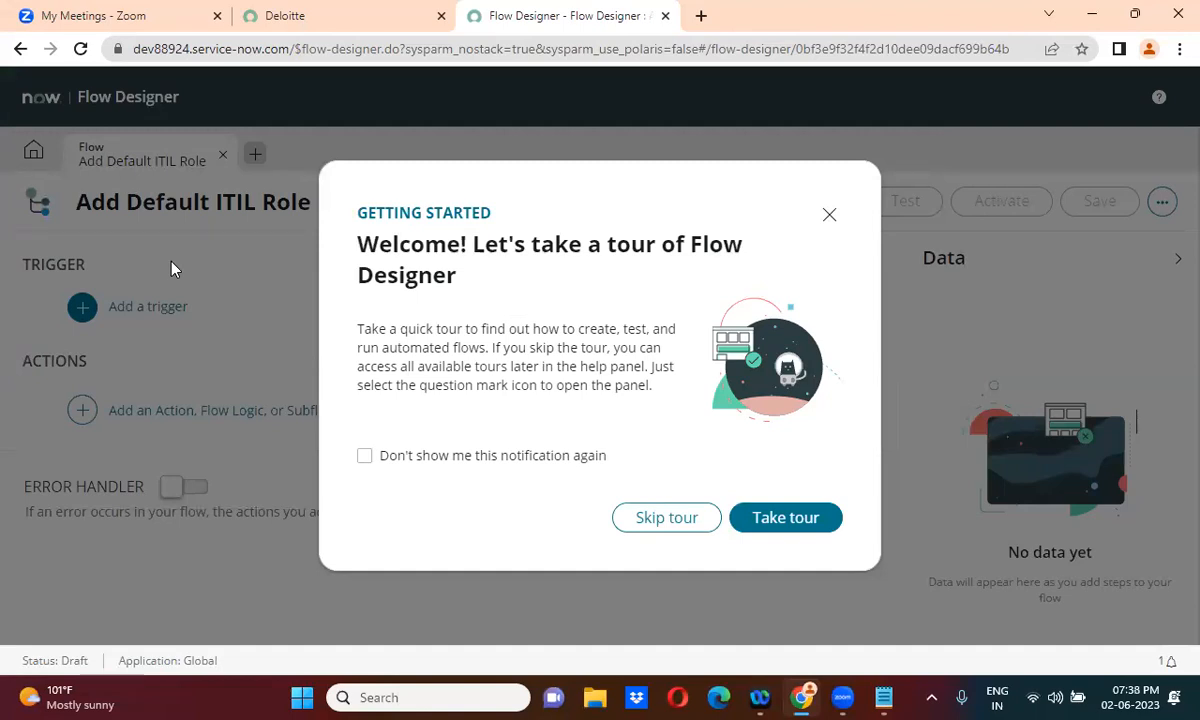
Skip the Getting Started welcome tour
{"action": "left_click", "coordinate": [668, 526]}
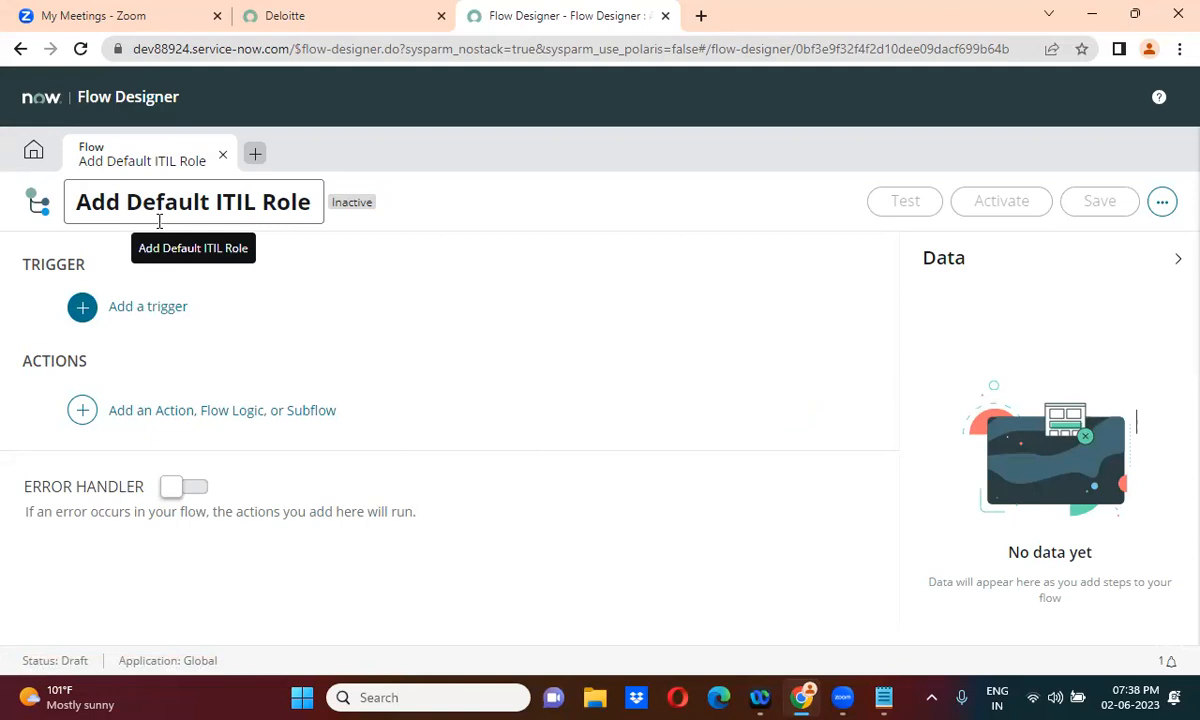
Set the trigger to Record Created on the User [sys_user] table and expand Advanced Options
{"action": "left_click", "coordinate": [153, 312]}
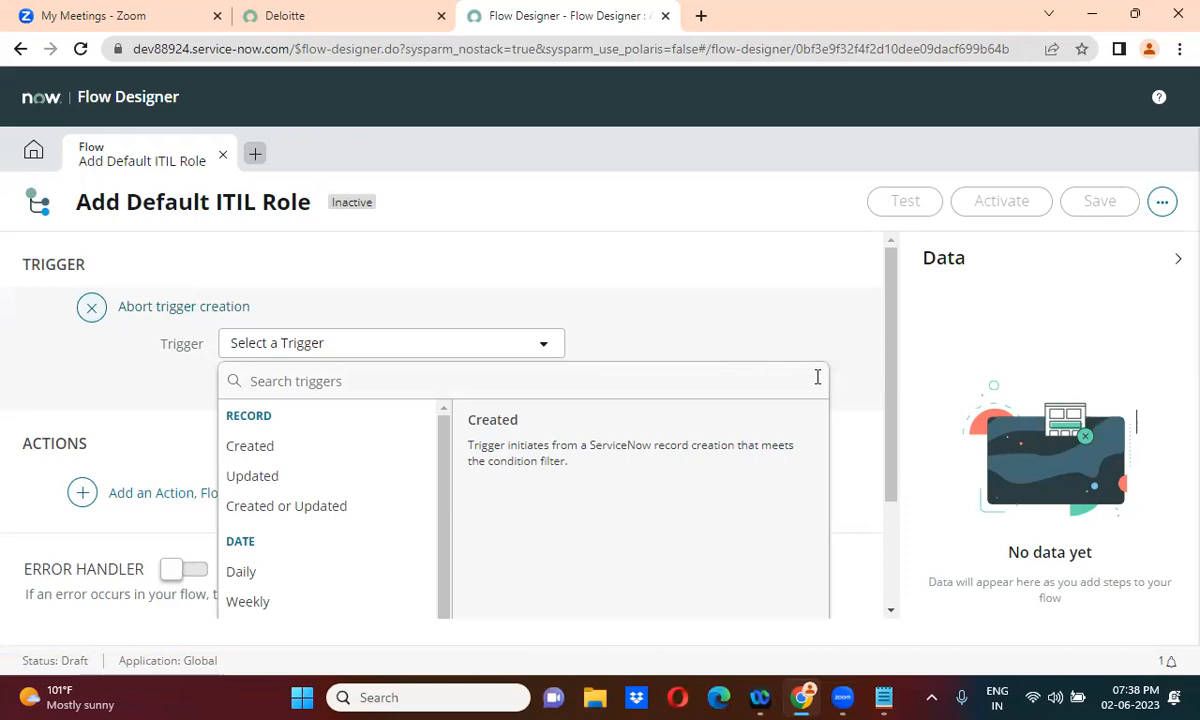
{"action": "left_click_drag", "start_coordinate": [892, 313], "coordinate": [890, 370]}
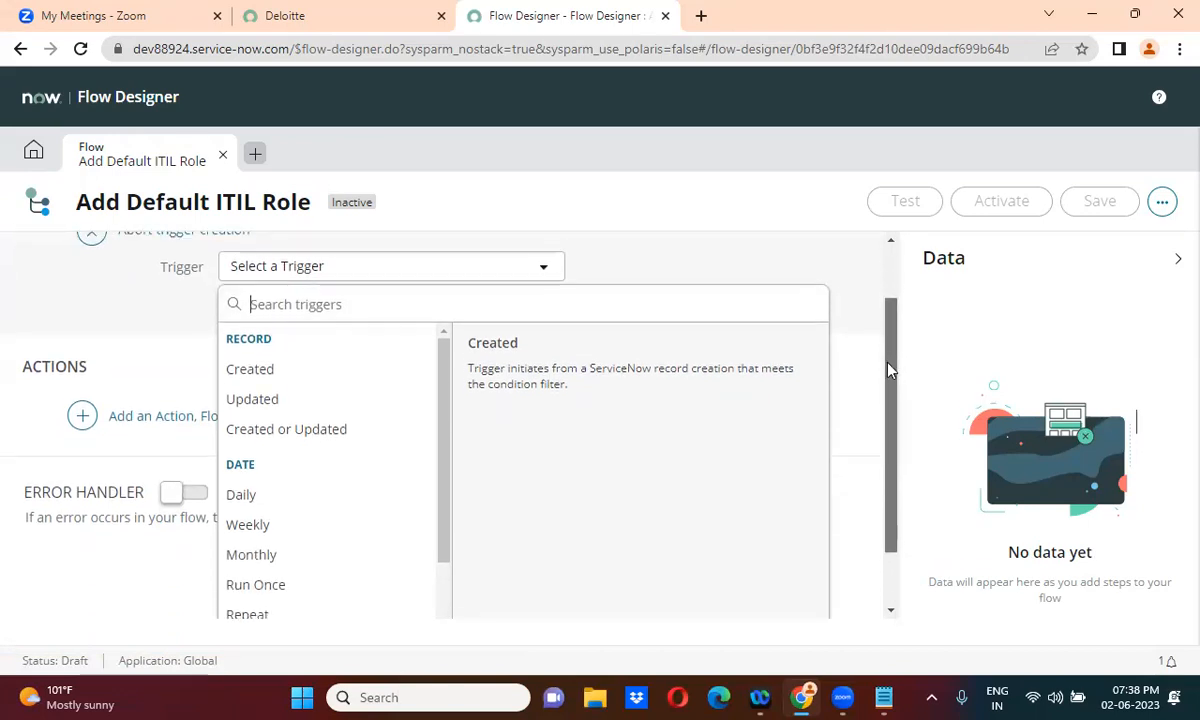
{"action": "left_click", "coordinate": [311, 374]}
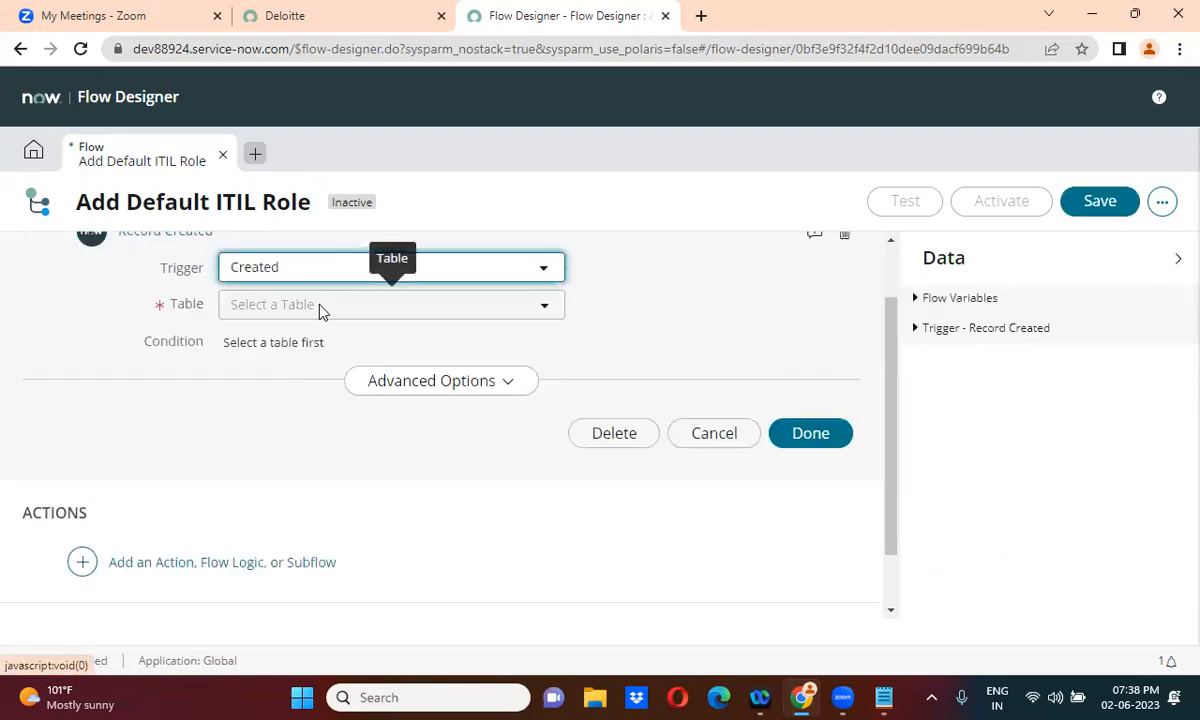
{"action": "left_click", "coordinate": [458, 308]}
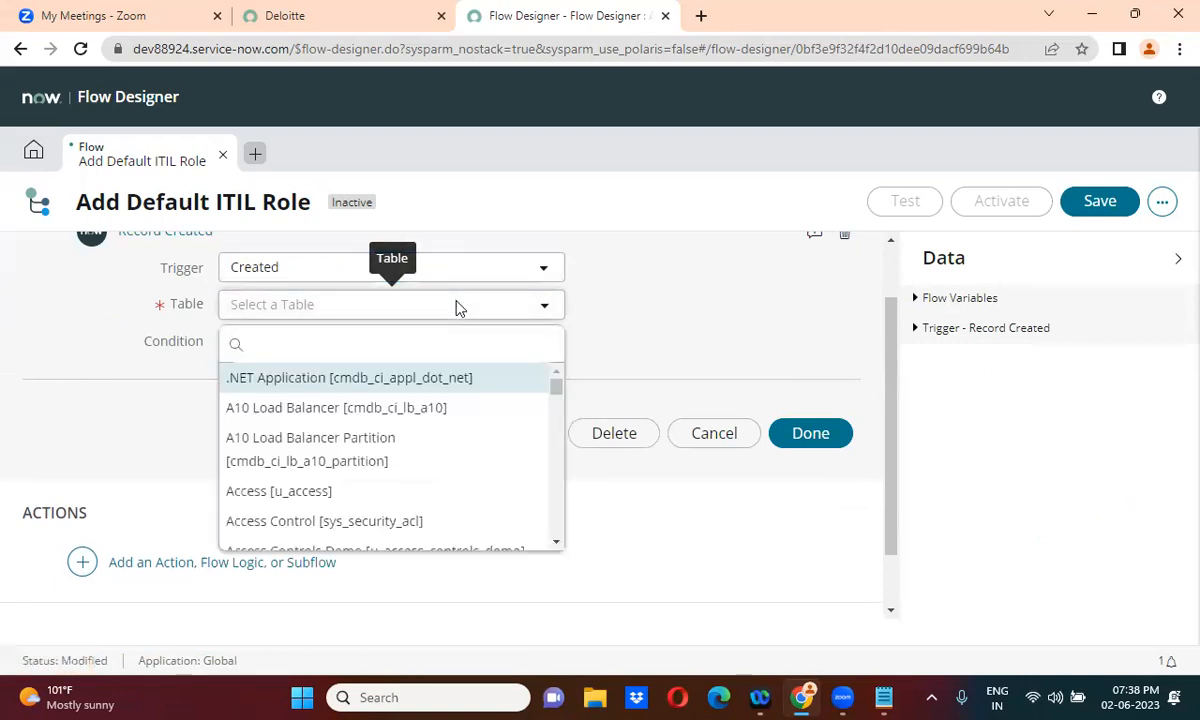
{"action": "type", "text": "sys_user"}
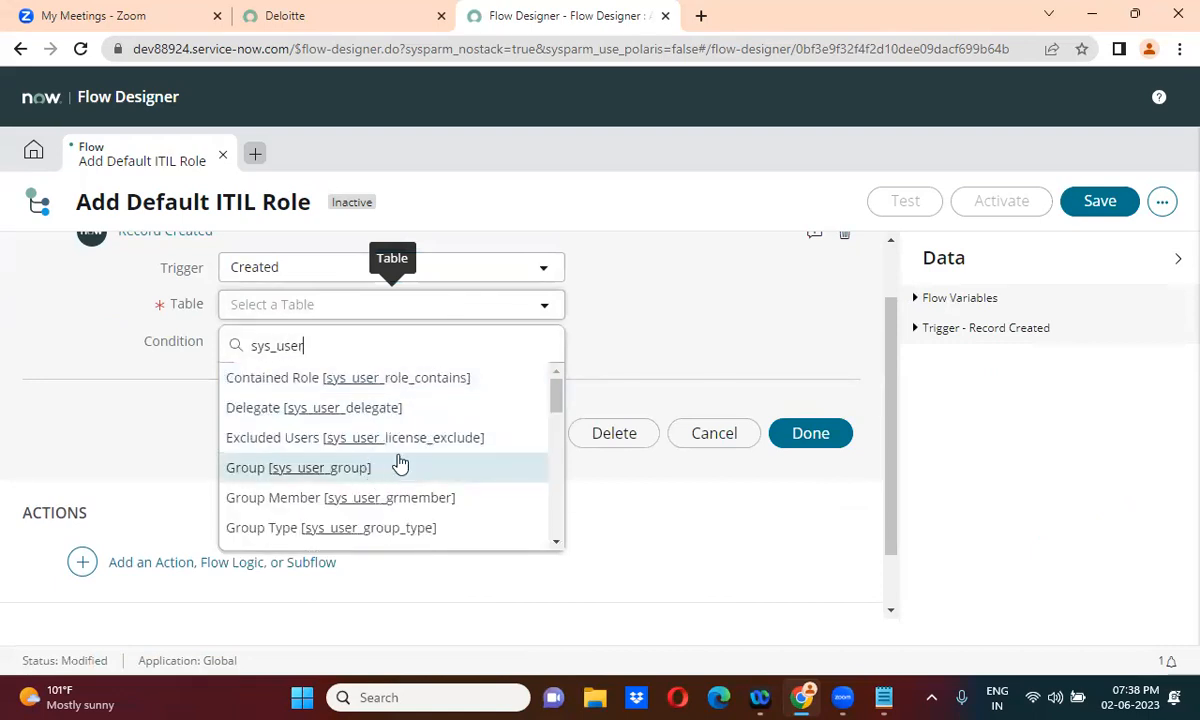
{"action": "type", "text": "]"}
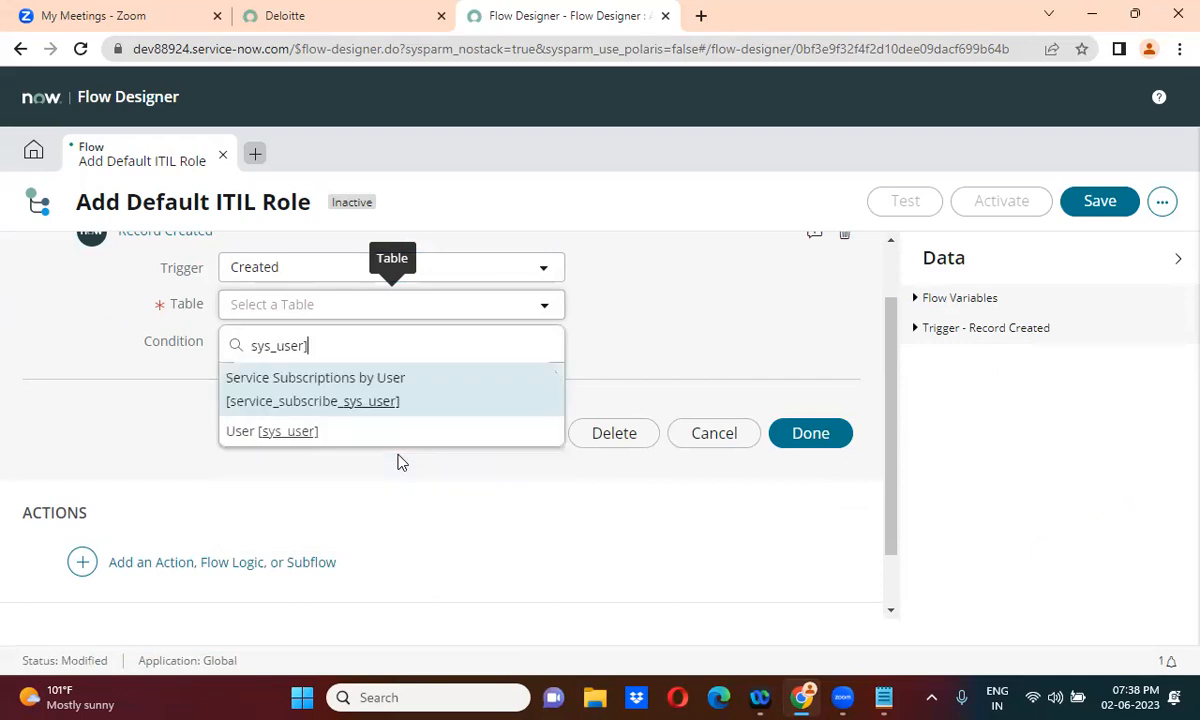
{"action": "left_click", "coordinate": [345, 437]}
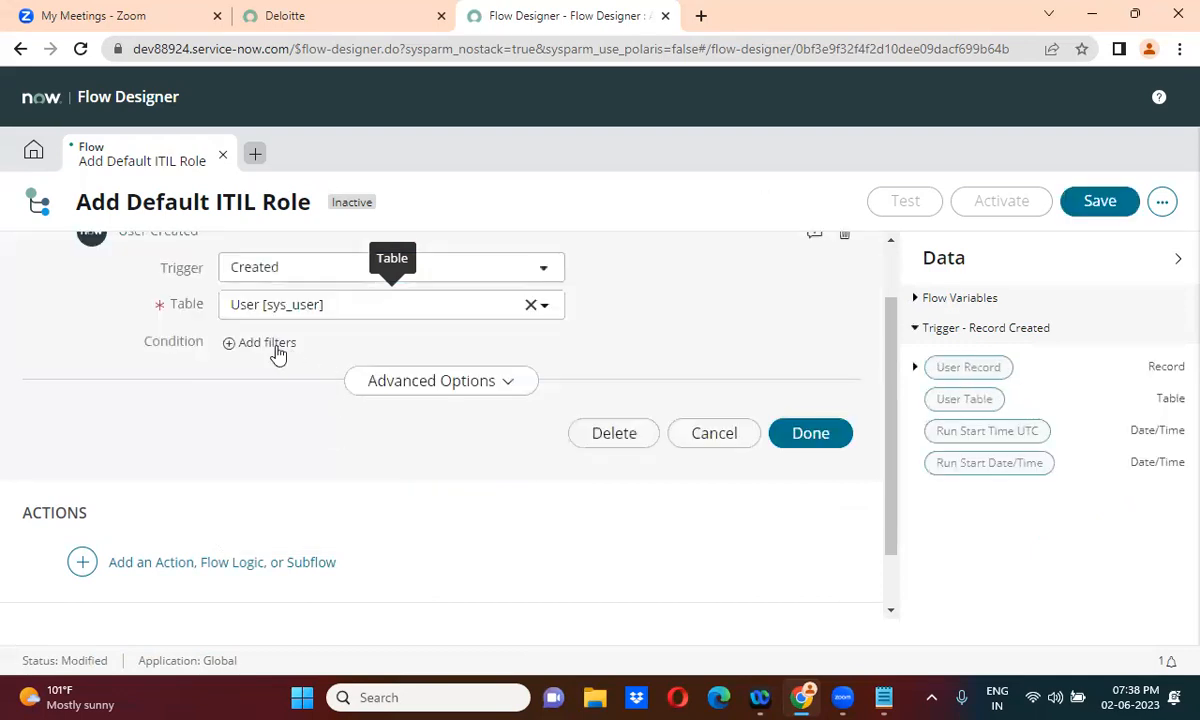
{"action": "left_click", "coordinate": [429, 381]}
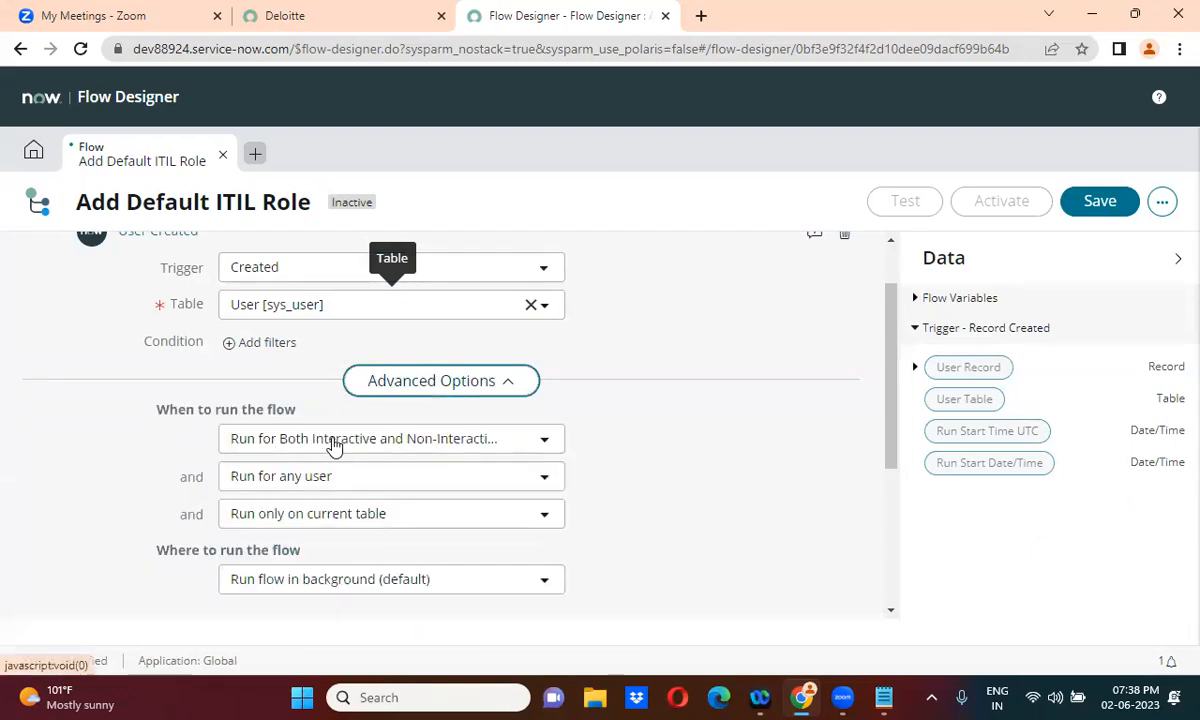
{"action": "left_click", "coordinate": [390, 445]}
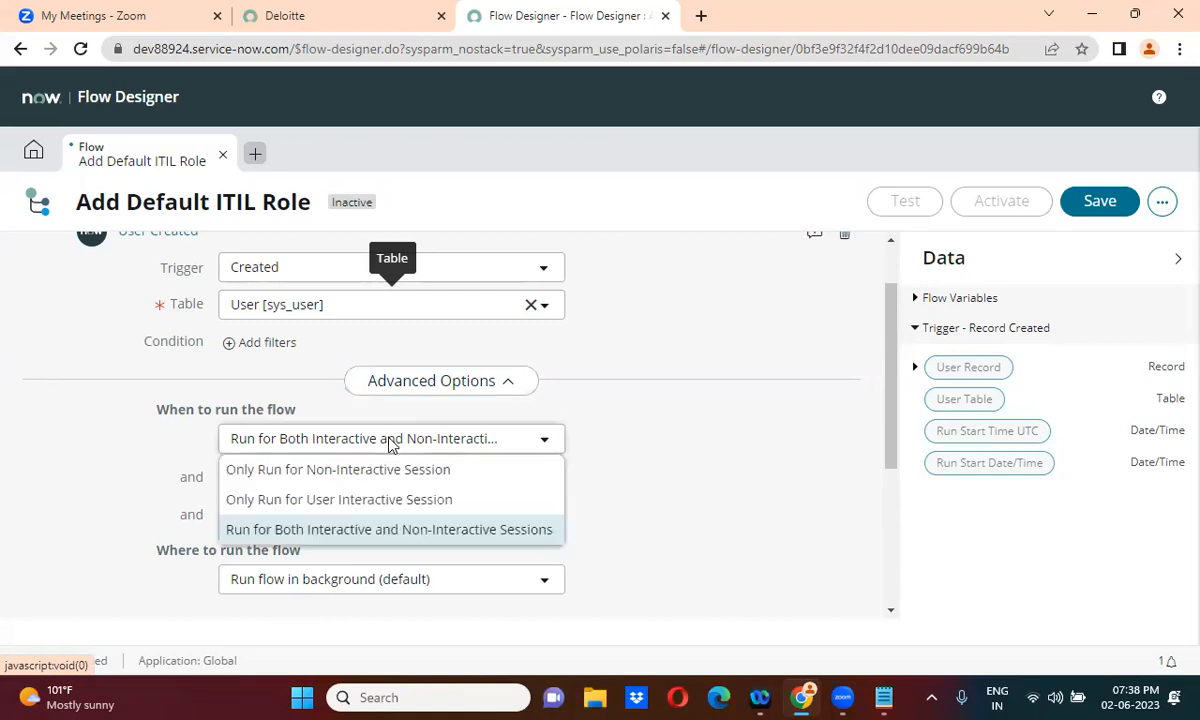
{"action": "left_click", "coordinate": [345, 500]}
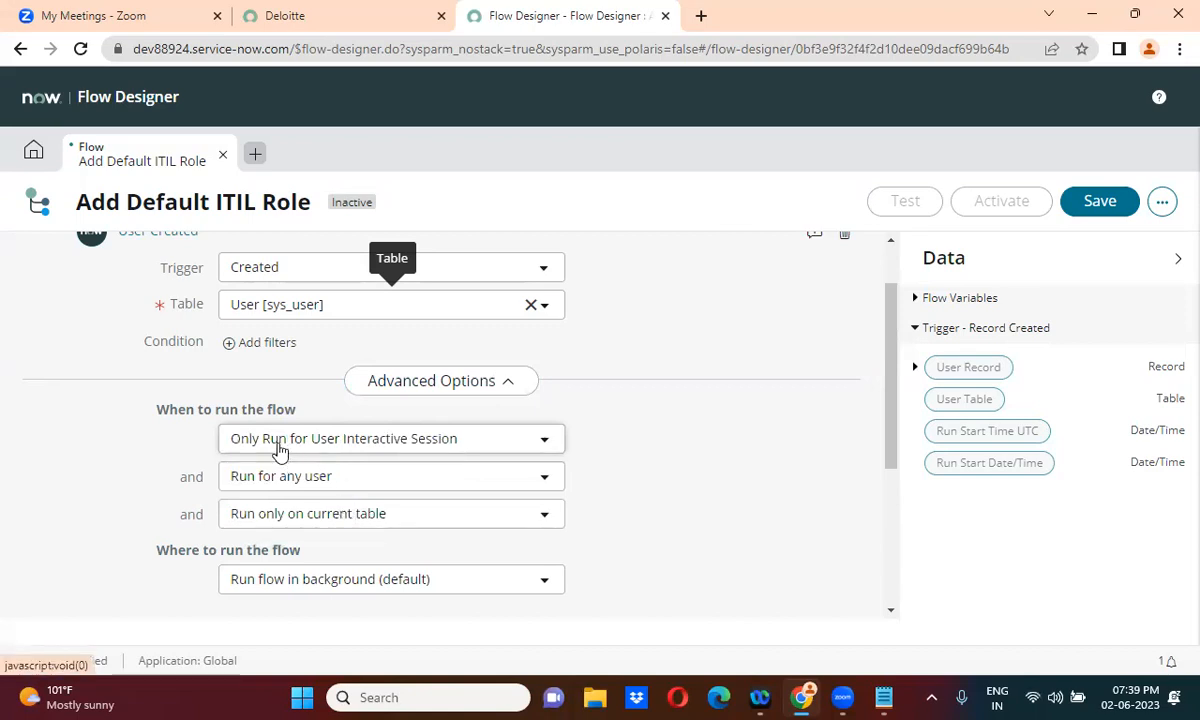
{"action": "left_click", "coordinate": [373, 446]}
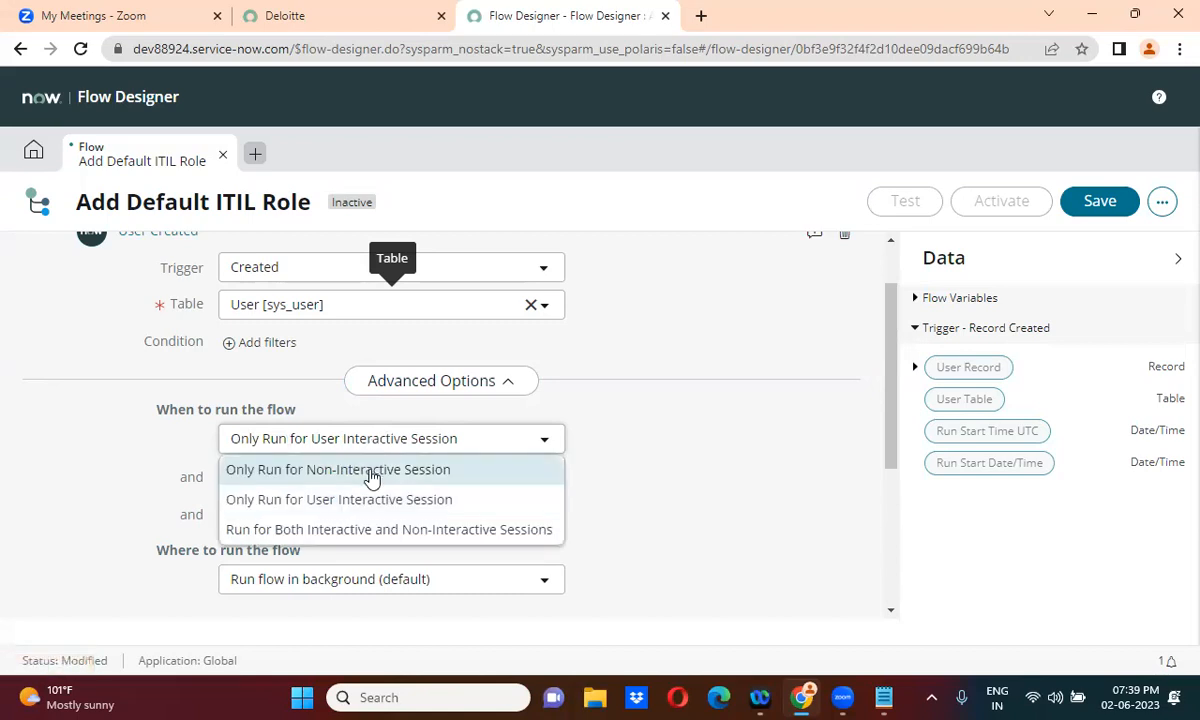
{"action": "left_click", "coordinate": [371, 478]}
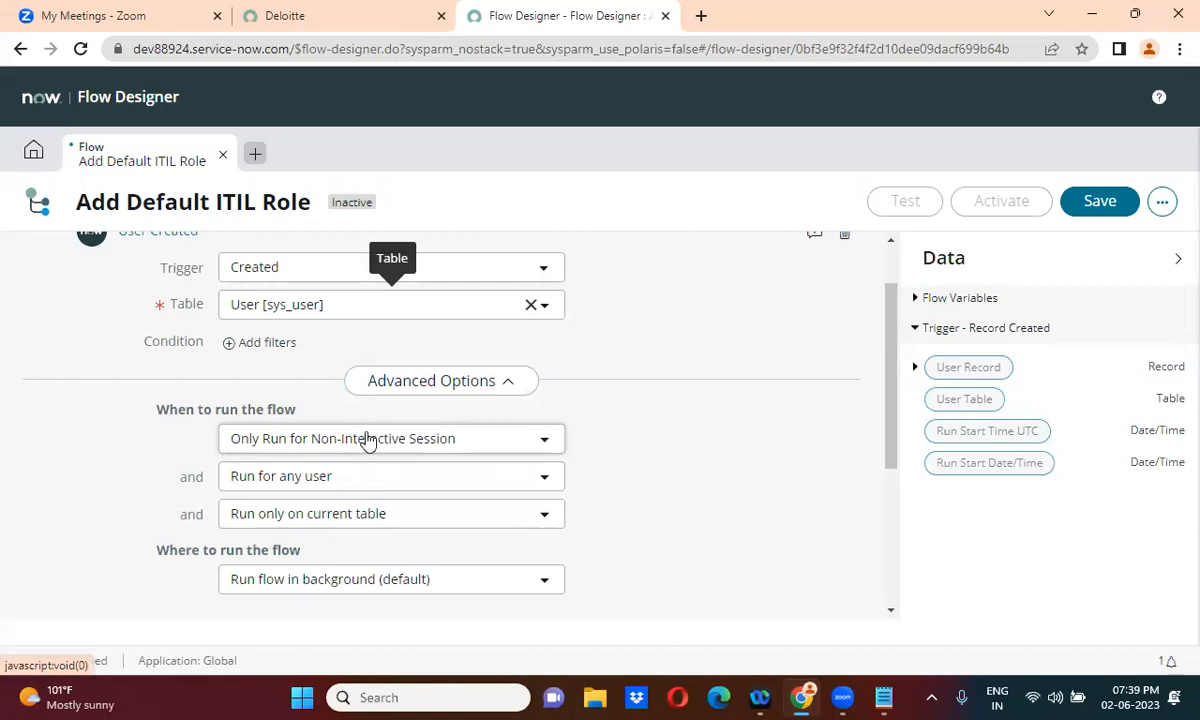
{"action": "left_click", "coordinate": [352, 438]}
{"action": "left_click", "coordinate": [346, 533]}
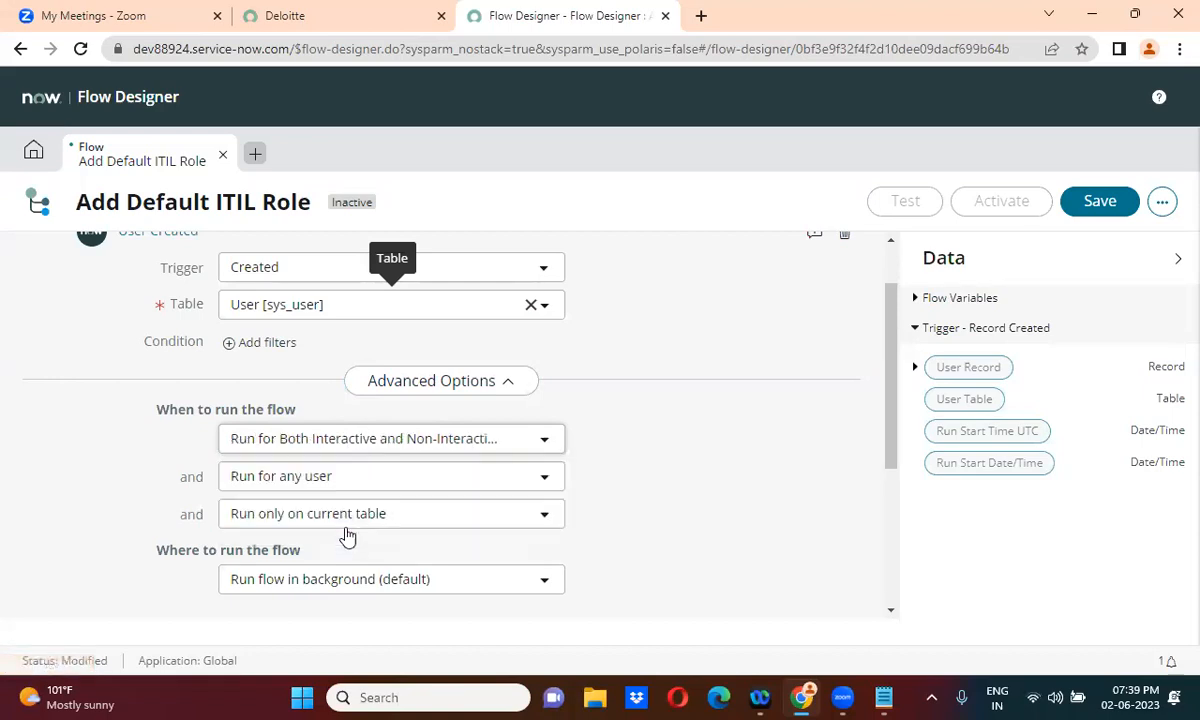
{"action": "left_click", "coordinate": [371, 445]}
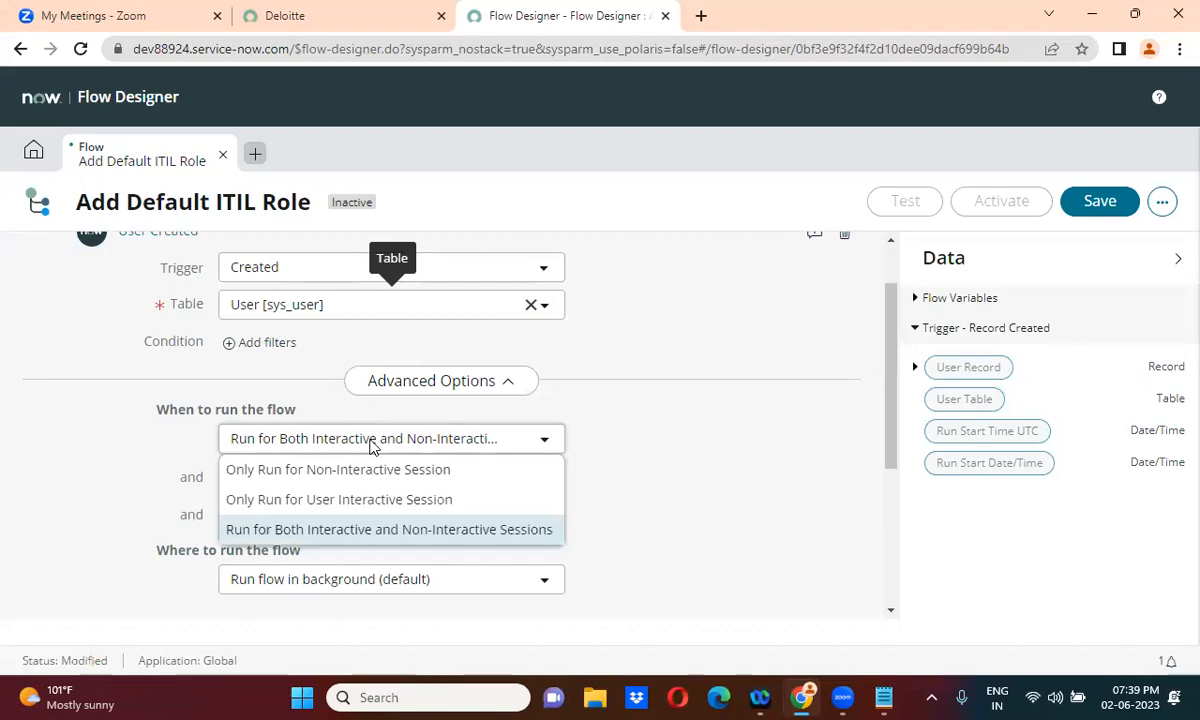
{"action": "left_click", "coordinate": [371, 445]}
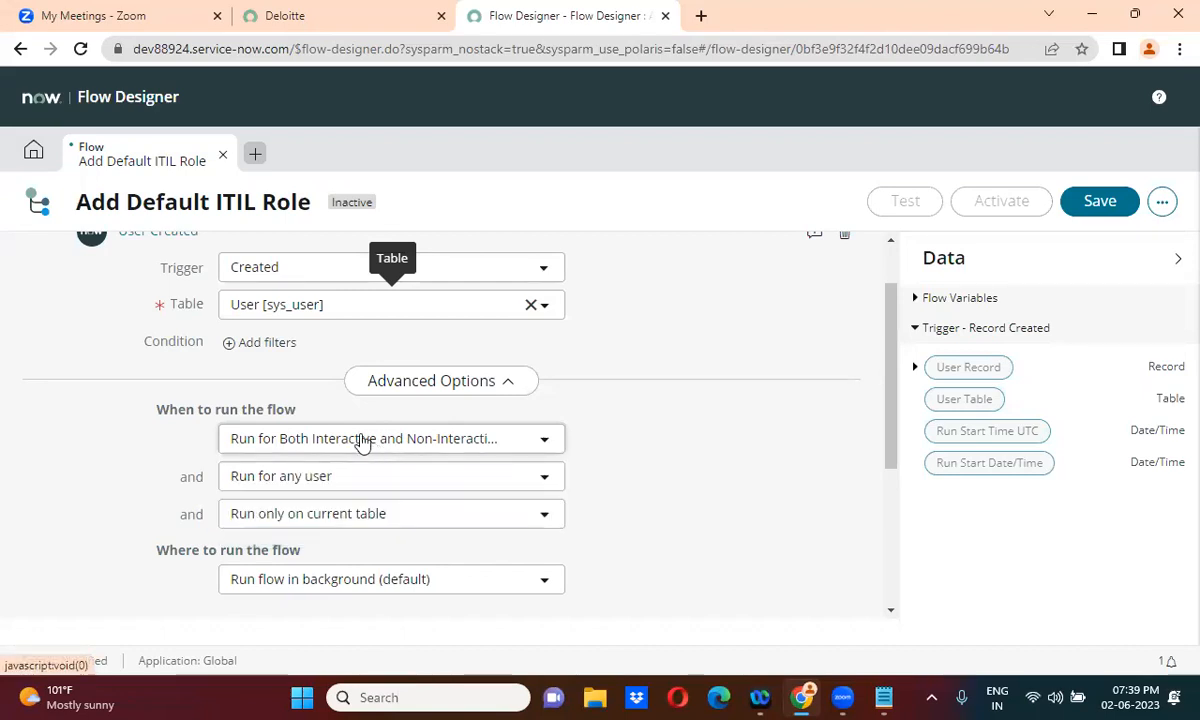
{"action": "left_click", "coordinate": [343, 477]}
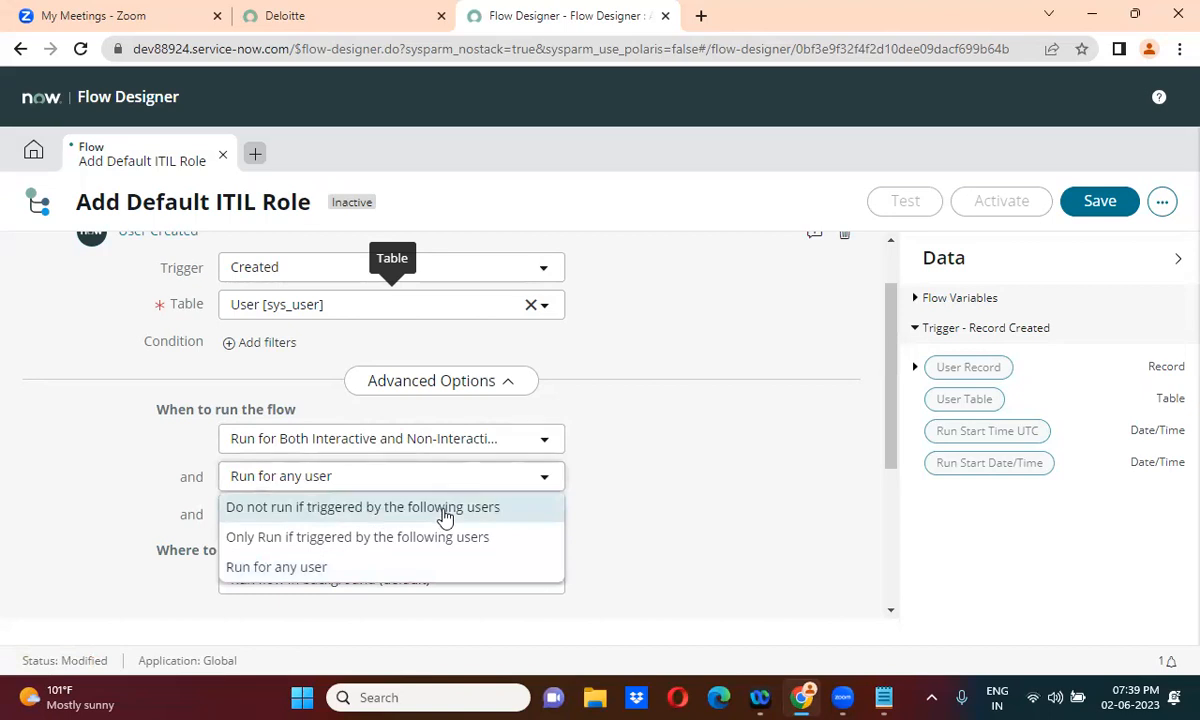
{"action": "left_click", "coordinate": [325, 567]}
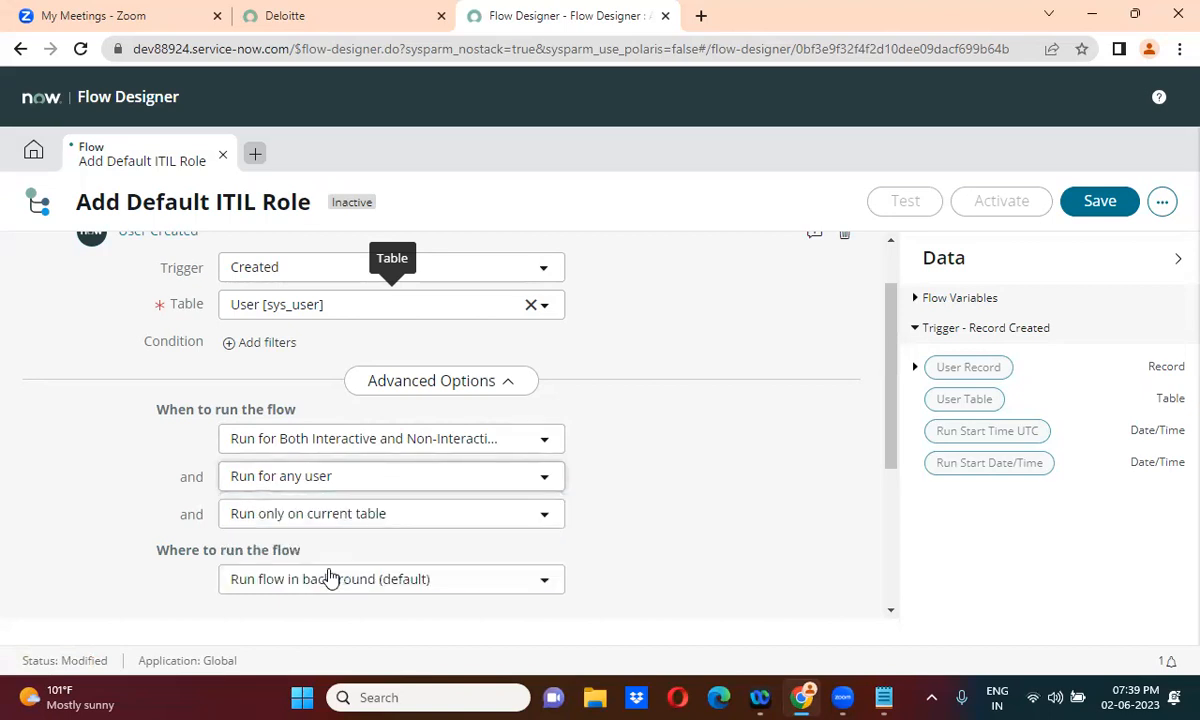
{"action": "left_click", "coordinate": [363, 488]}
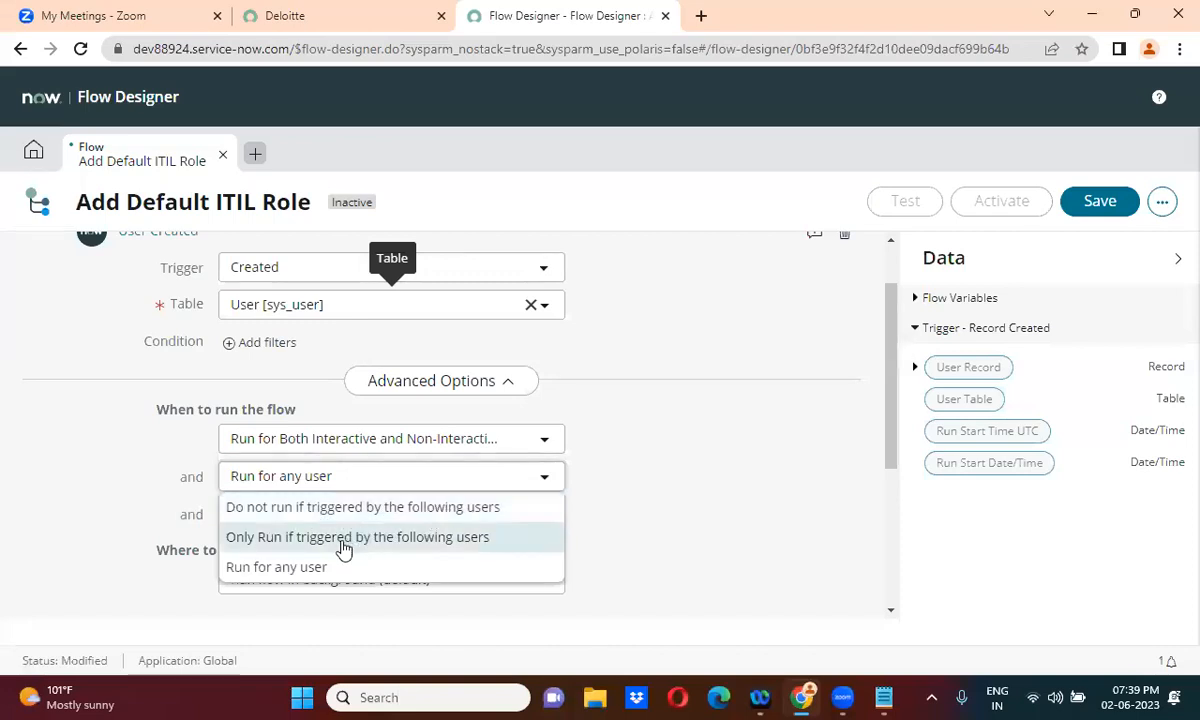
{"action": "left_click", "coordinate": [415, 578]}
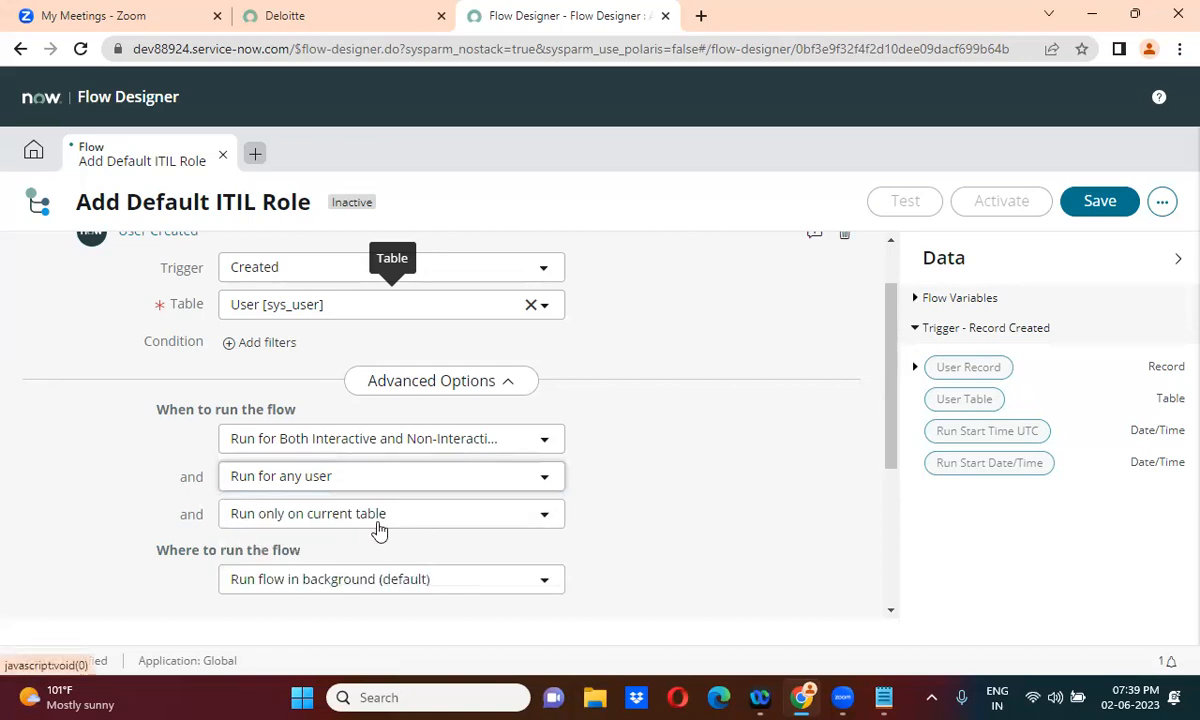
{"action": "left_click", "coordinate": [350, 513]}
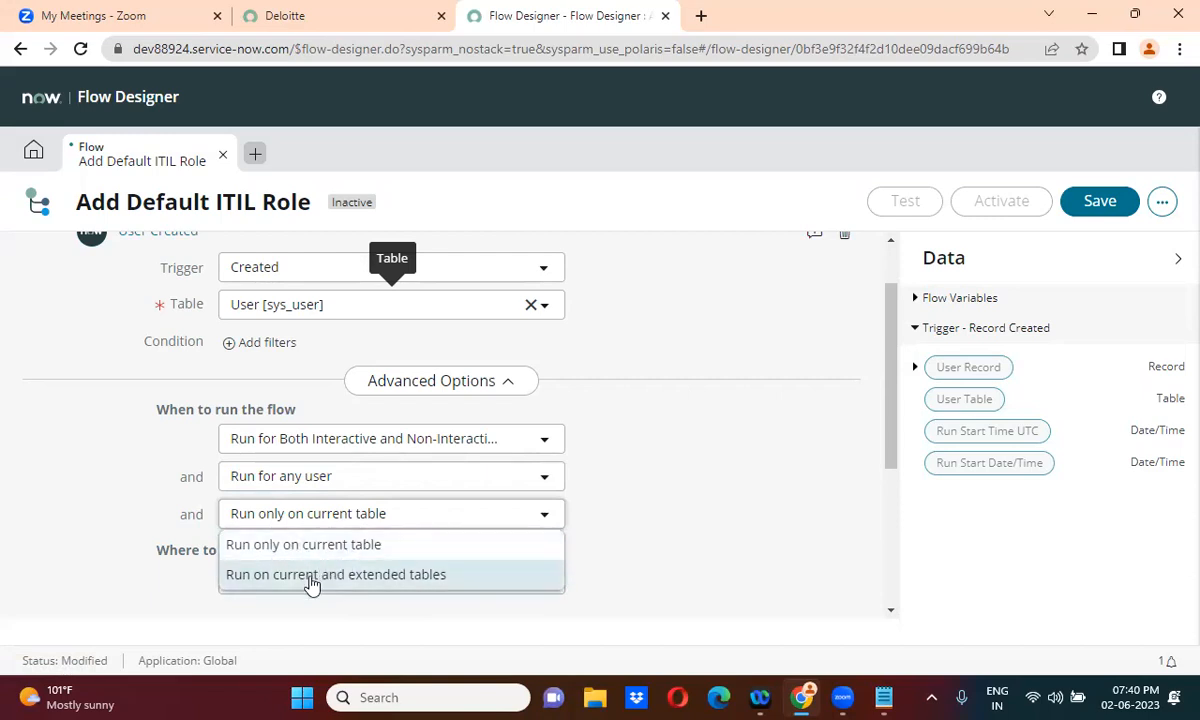
{"action": "left_click", "coordinate": [400, 576]}
{"action": "left_click", "coordinate": [368, 513]}
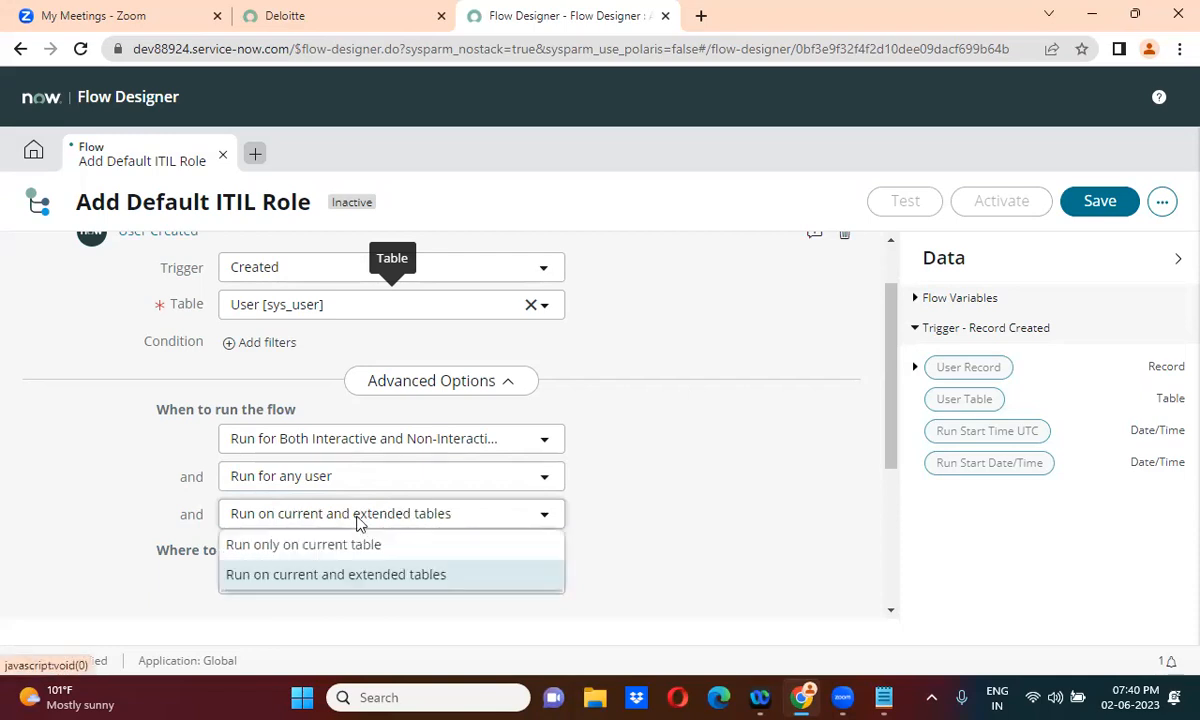
{"action": "left_click", "coordinate": [346, 553]}
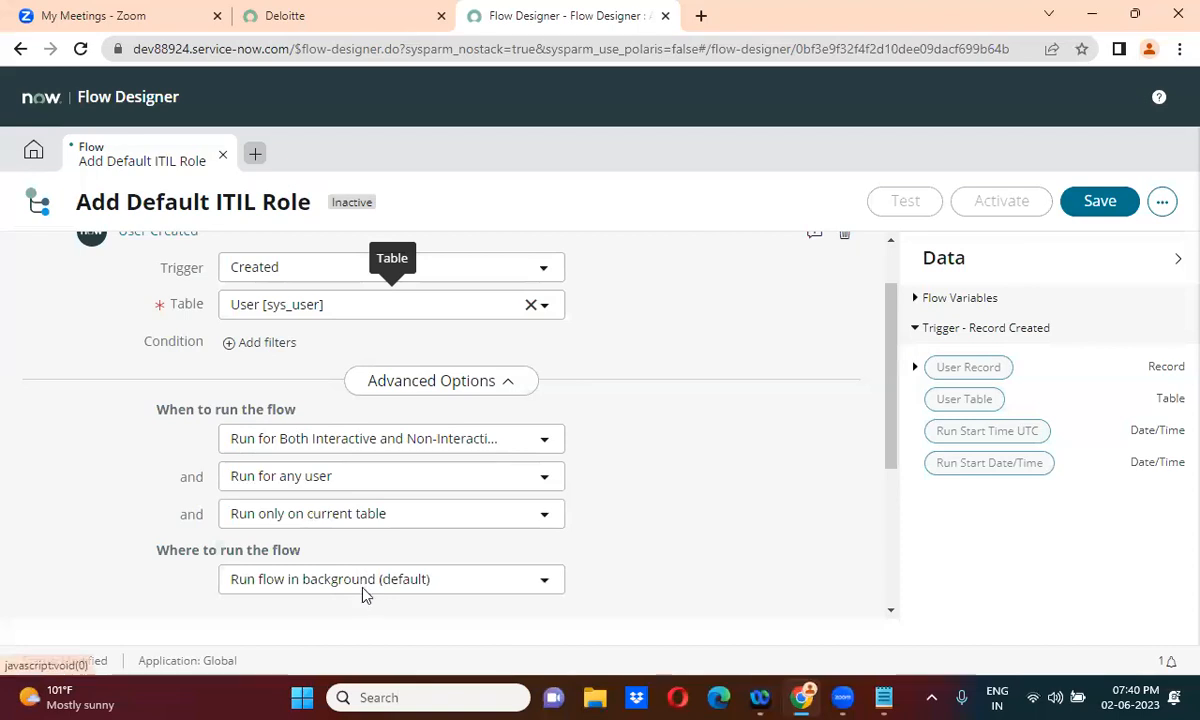
{"action": "left_click", "coordinate": [363, 590]}
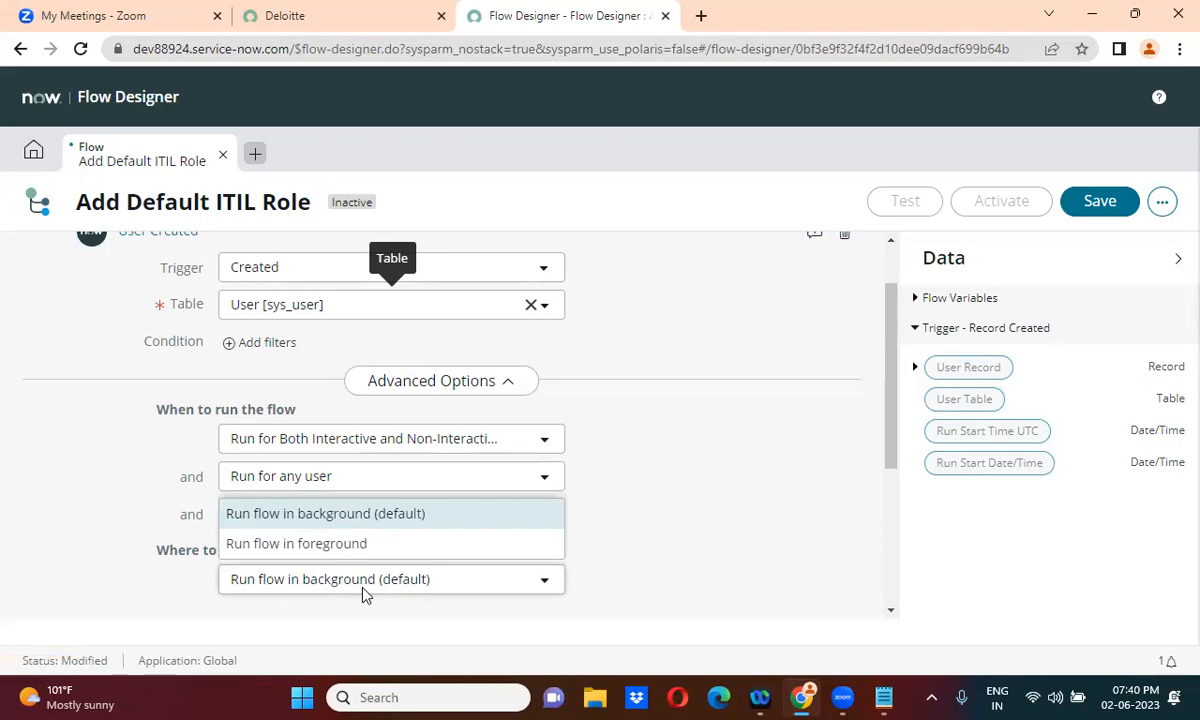
{"action": "left_click", "coordinate": [310, 520]}
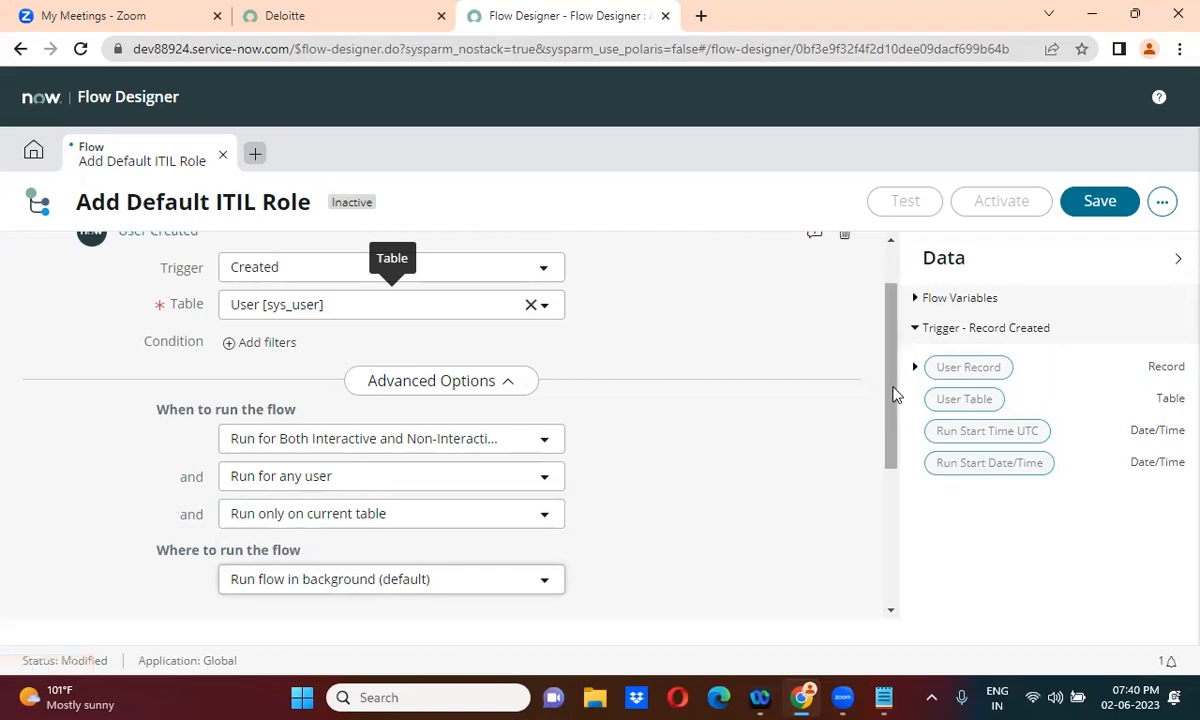
{"action": "scroll", "coordinate": [893, 508], "scroll_direction": "down", "scroll_amount": 2}
{"action": "scroll", "coordinate": [893, 508], "scroll_direction": "down", "scroll_amount": 2}
Close the User Created trigger and add Create Record as the flow's first action
{"action": "left_click", "coordinate": [828, 372]}
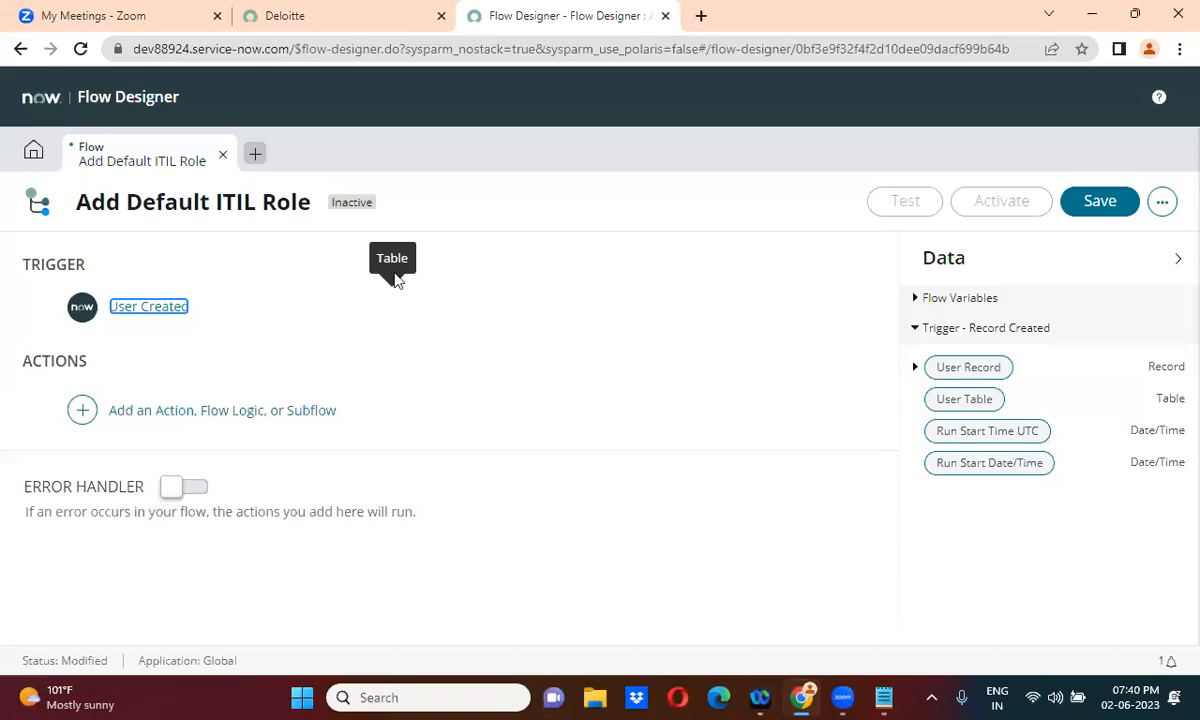
{"action": "left_click", "coordinate": [82, 410]}
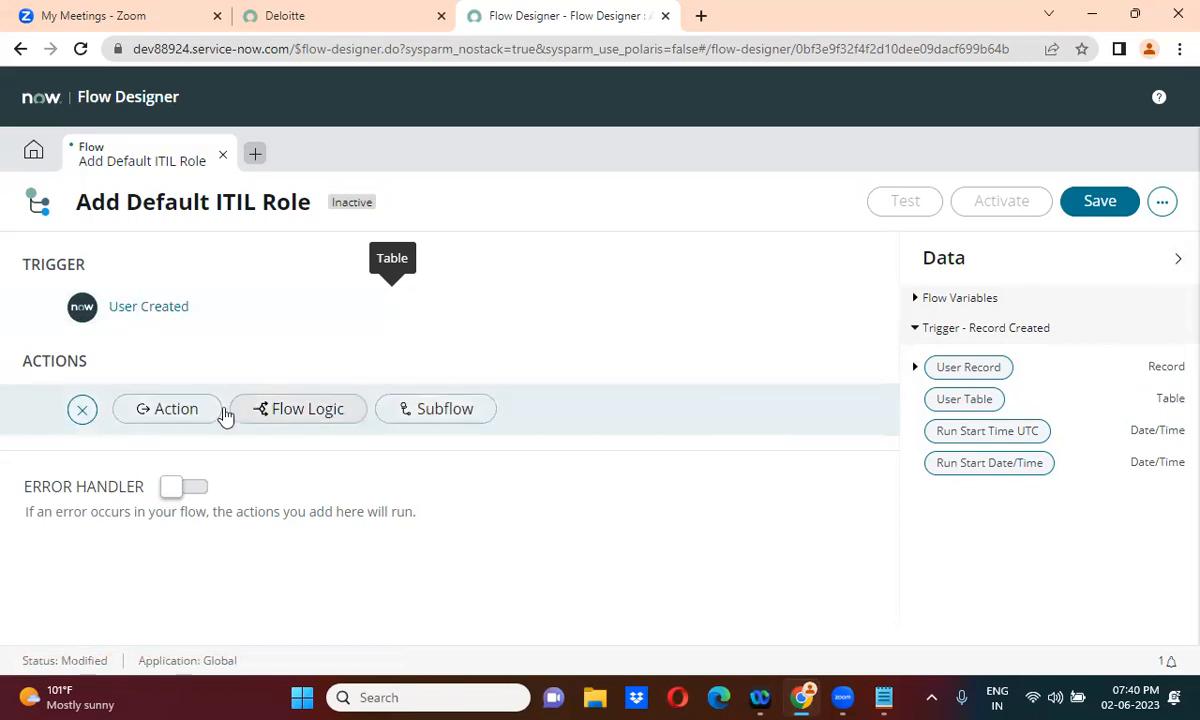
{"action": "left_click", "coordinate": [190, 408]}
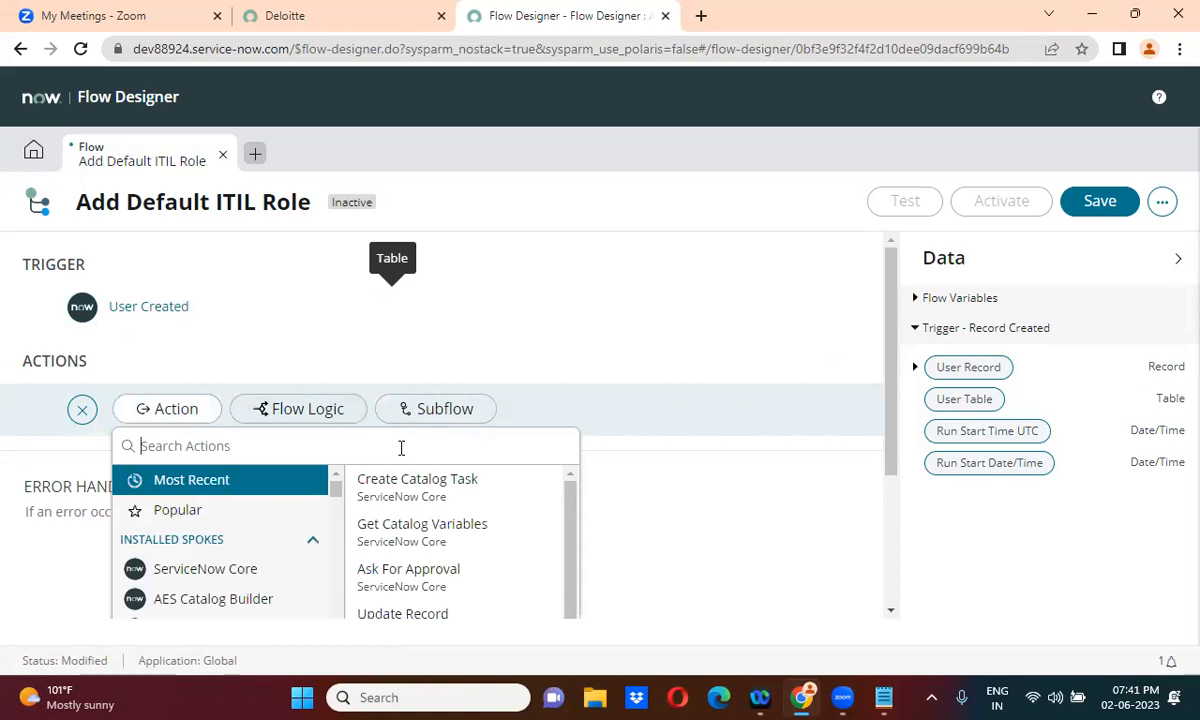
{"action": "type", "text": "create reco"}
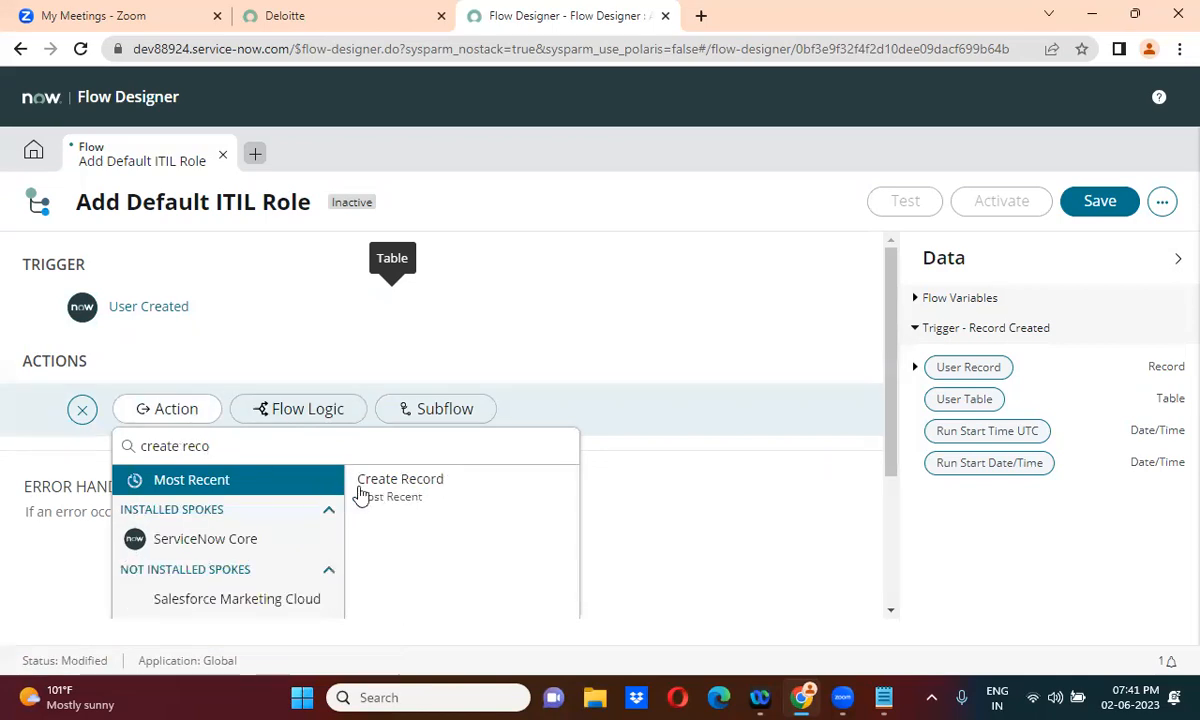
{"action": "left_click", "coordinate": [430, 497]}
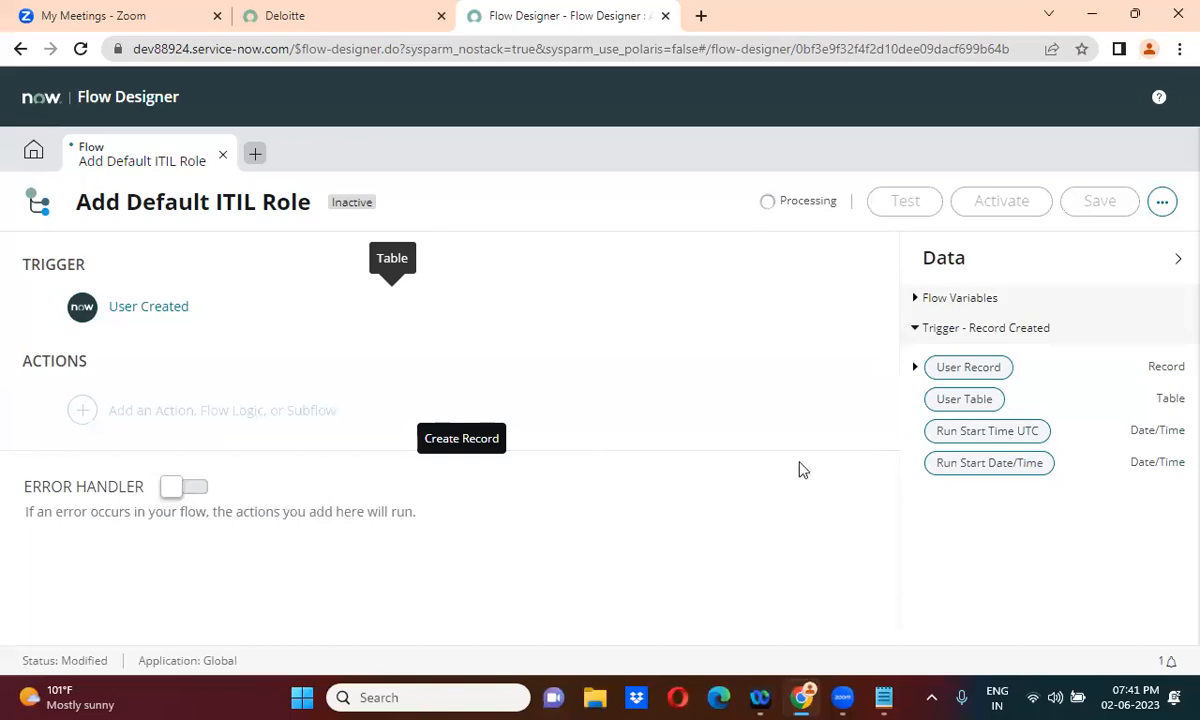
Set the action's table to User Role [sys_user_has_role] and fill User with the trigger's User Record
{"action": "left_click_drag", "start_coordinate": [895, 368], "coordinate": [892, 448]}
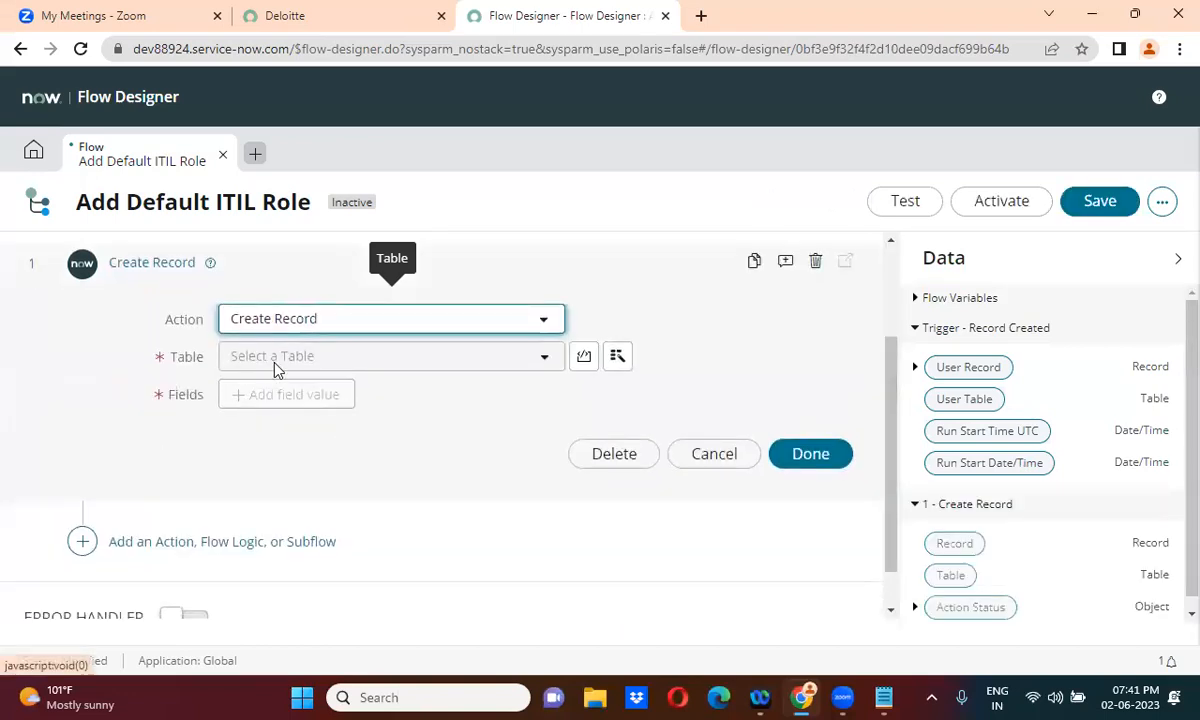
{"action": "left_click", "coordinate": [402, 357]}
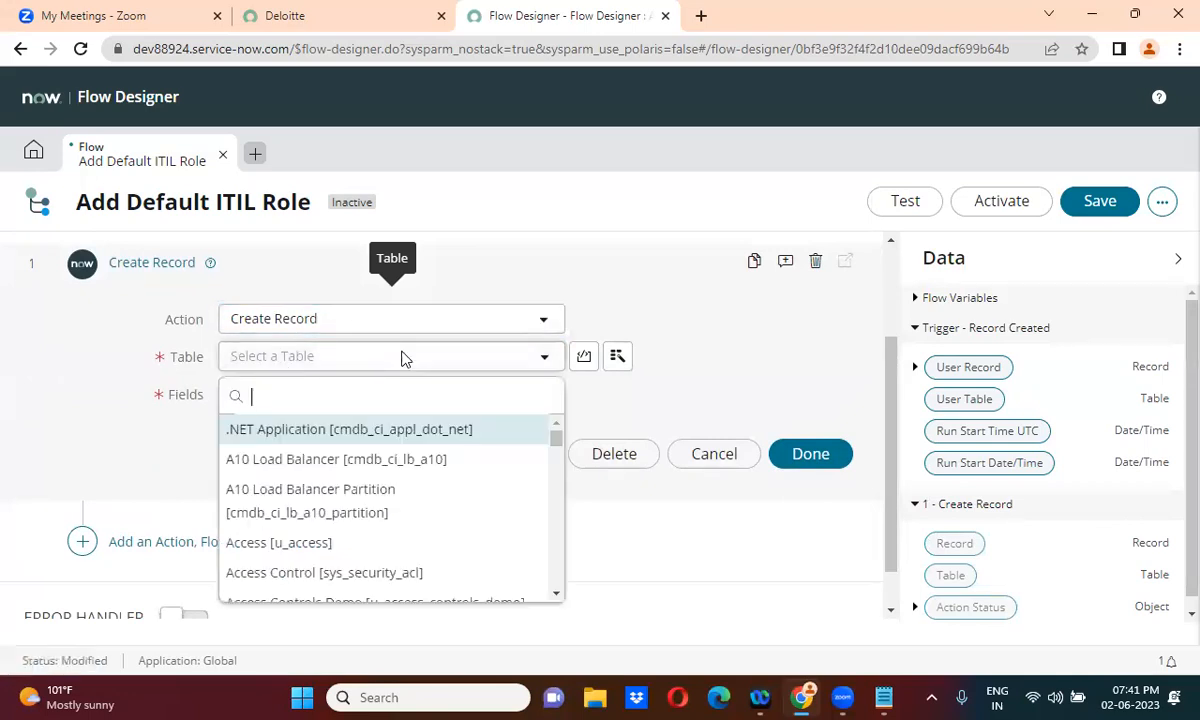
{"action": "type", "text": "sys_user_ha"}
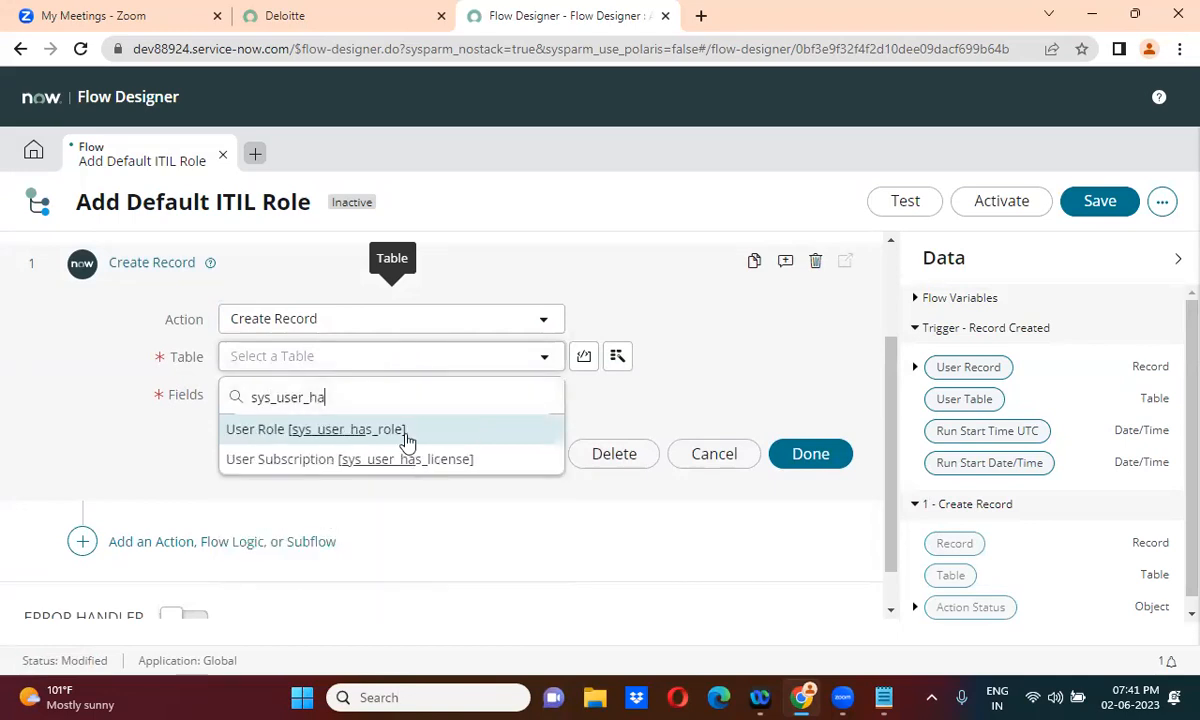
{"action": "left_click", "coordinate": [407, 440]}
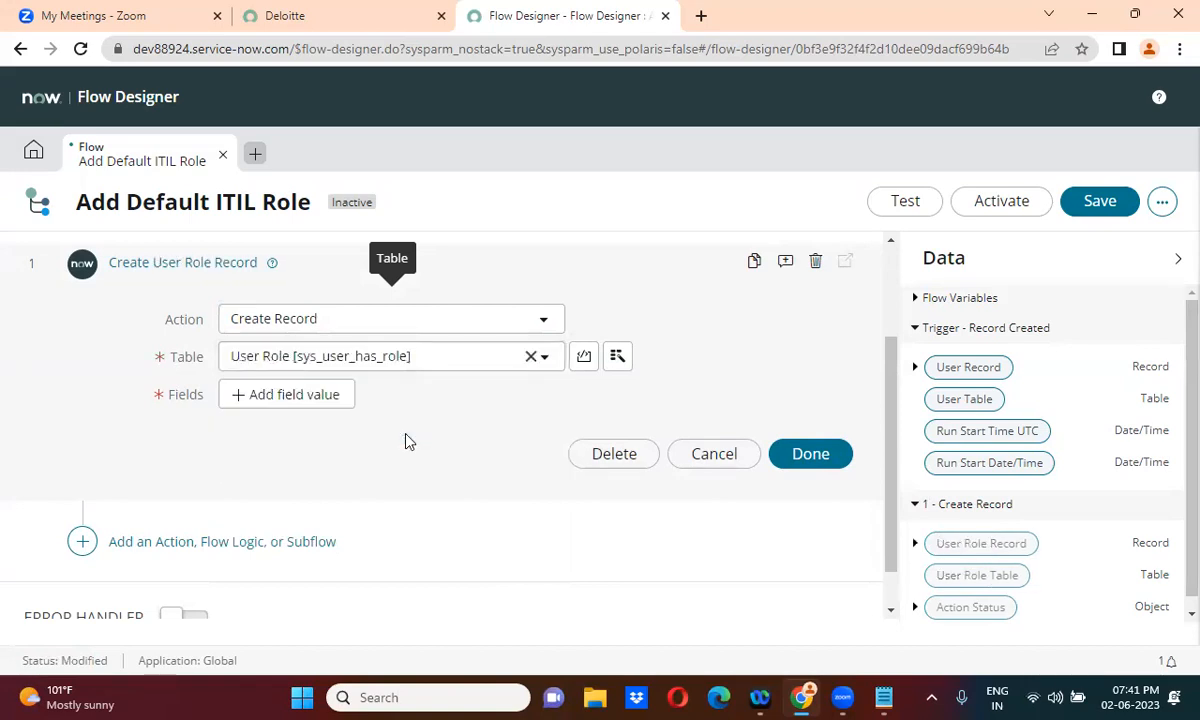
{"action": "left_click", "coordinate": [302, 397]}
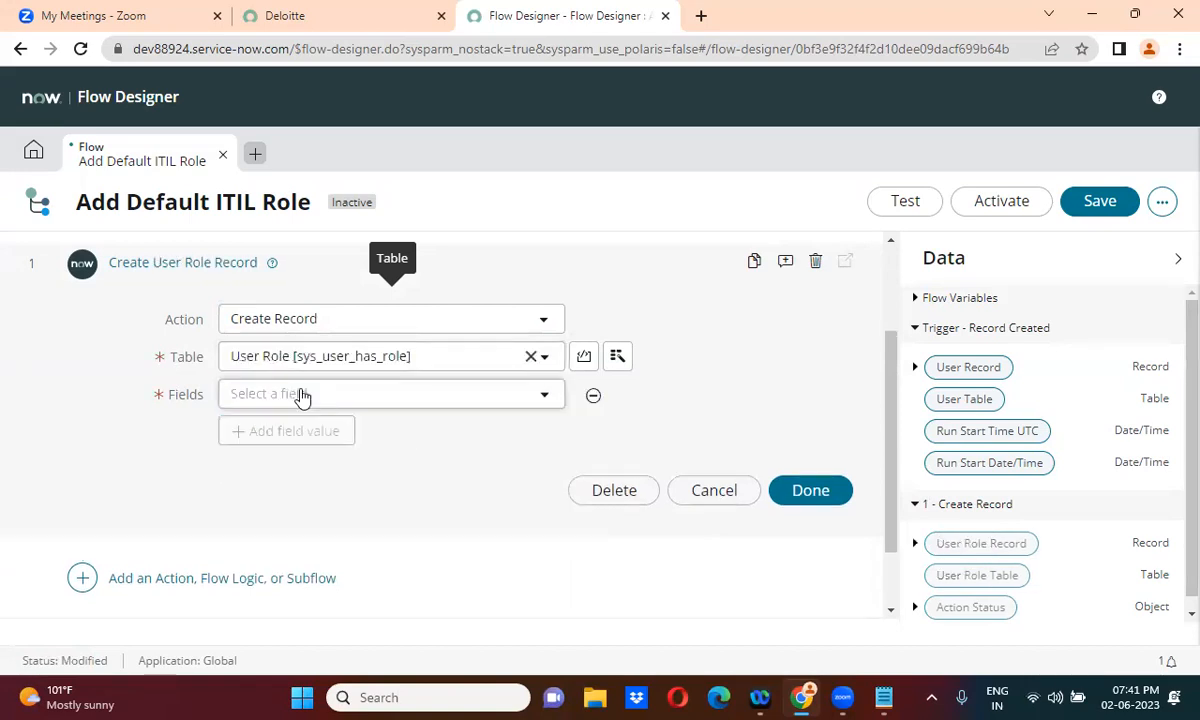
{"action": "left_click", "coordinate": [393, 402]}
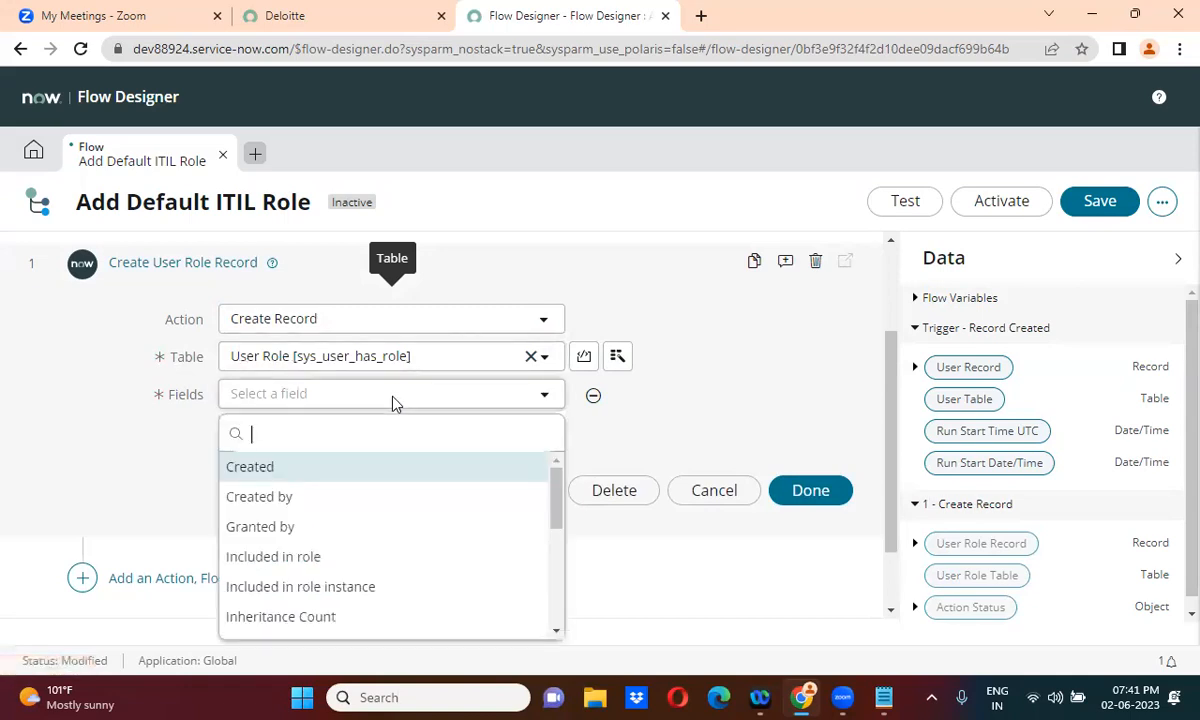
{"action": "left_click_drag", "start_coordinate": [558, 491], "coordinate": [555, 598]}
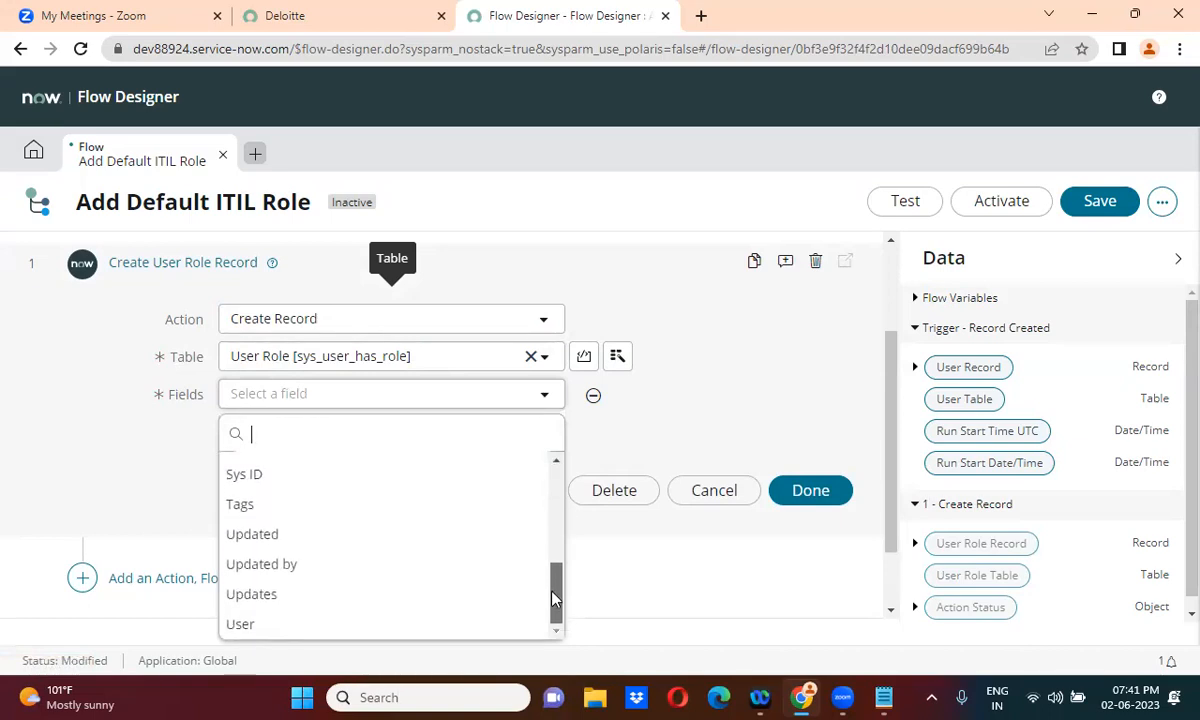
{"action": "left_click", "coordinate": [404, 626]}
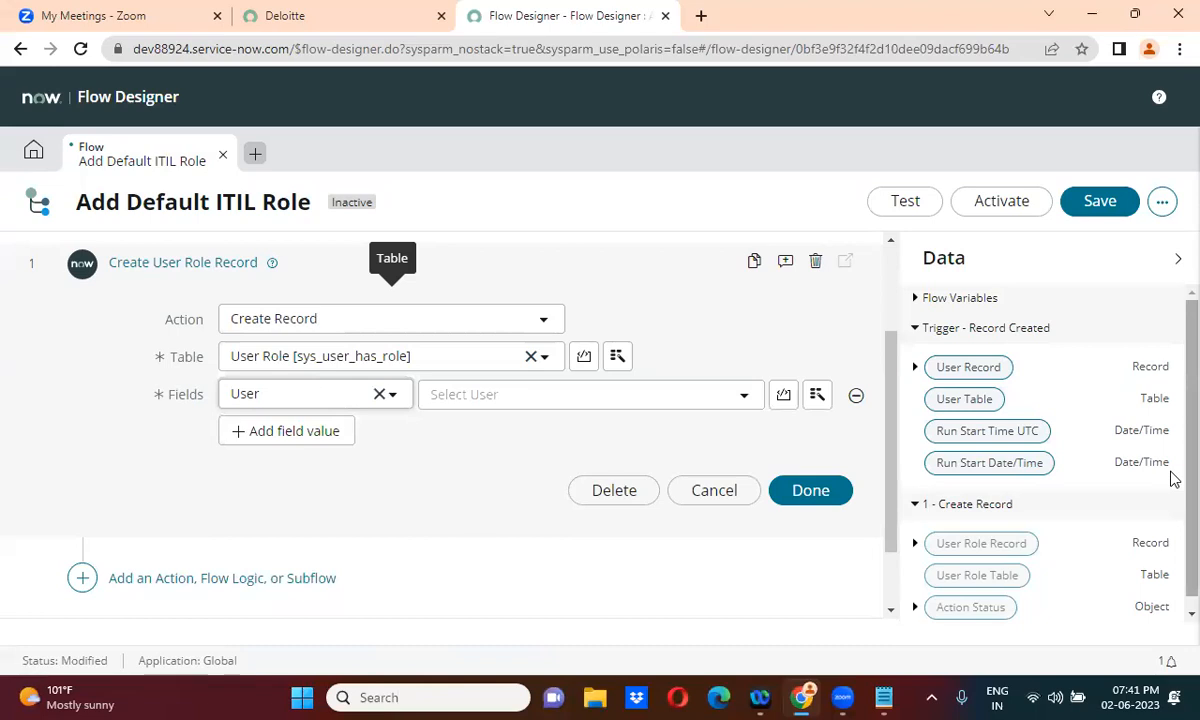
{"action": "scroll", "coordinate": [1175, 565], "scroll_direction": "down", "scroll_amount": 1}
{"action": "left_click_drag", "start_coordinate": [962, 358], "coordinate": [627, 410]}
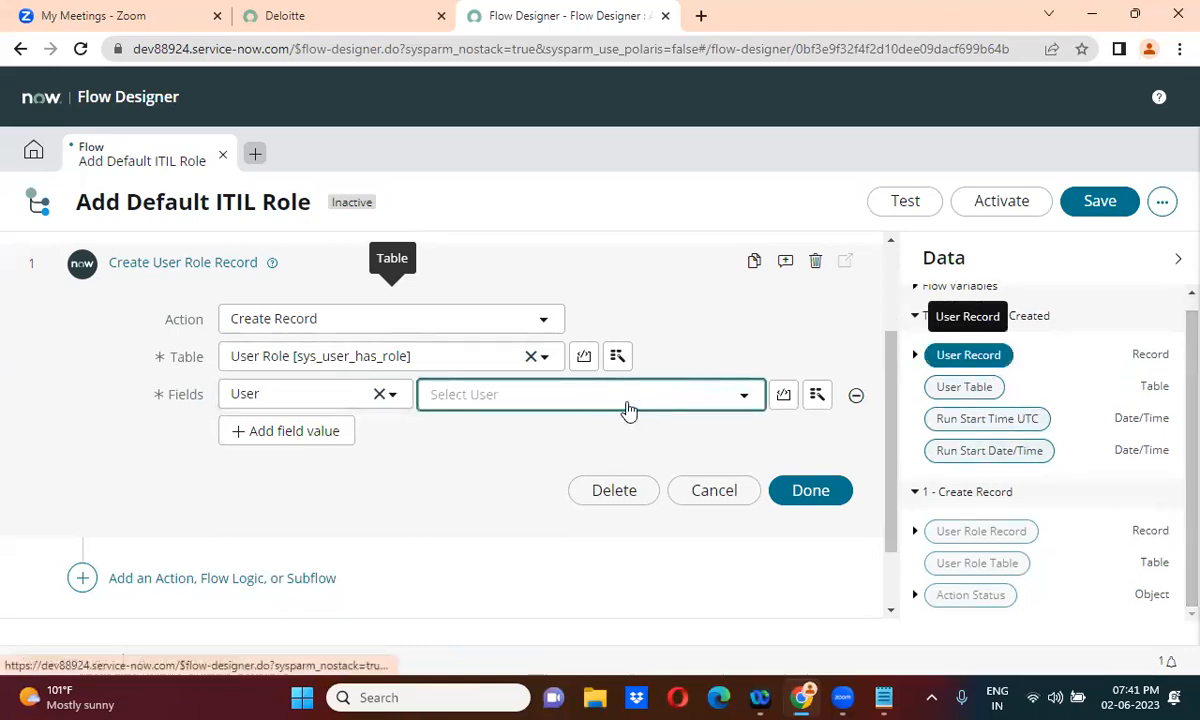
Add a Role field set to itil and finish the Create User Role Record action
{"action": "left_click", "coordinate": [290, 432]}
{"action": "left_click", "coordinate": [290, 431]}
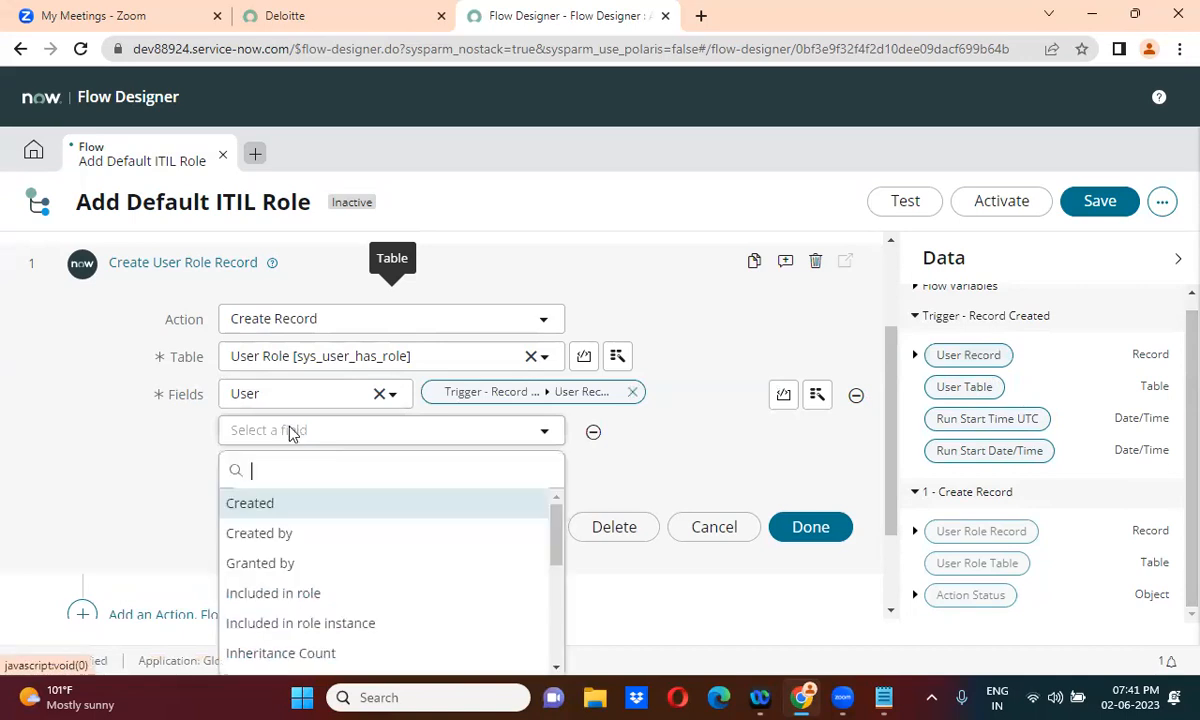
{"action": "type", "text": "rol"}
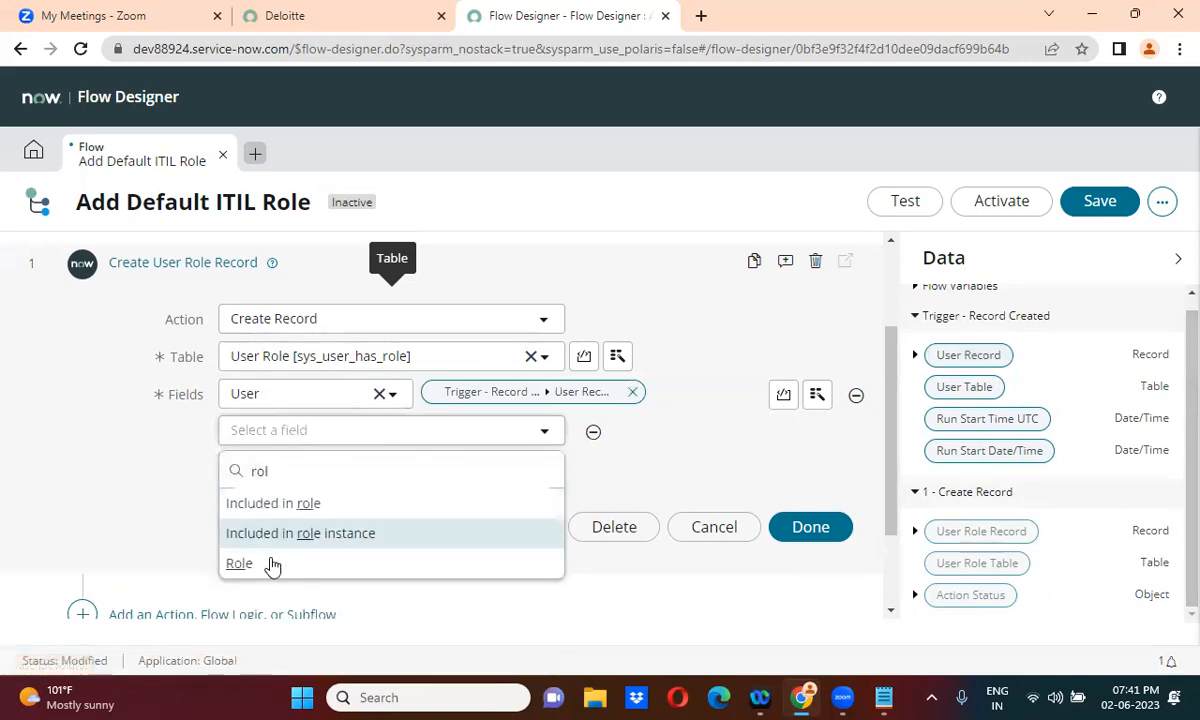
{"action": "left_click", "coordinate": [268, 571]}
{"action": "left_click", "coordinate": [533, 431]}
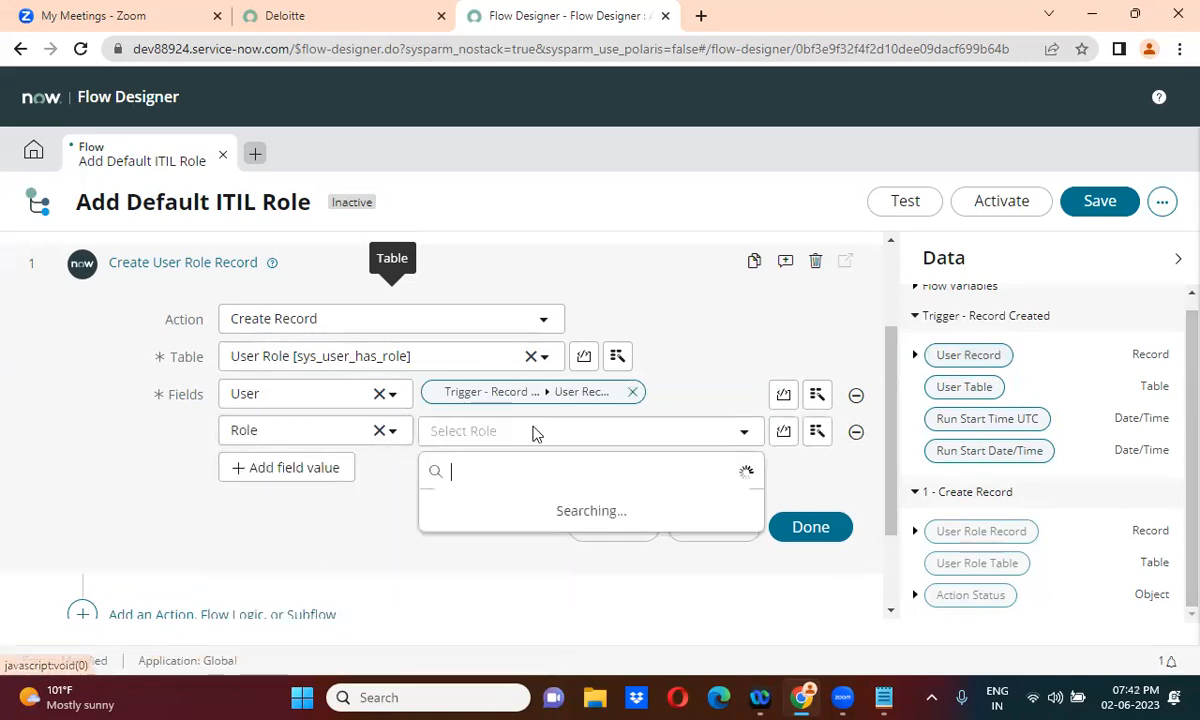
{"action": "type", "text": "itil"}
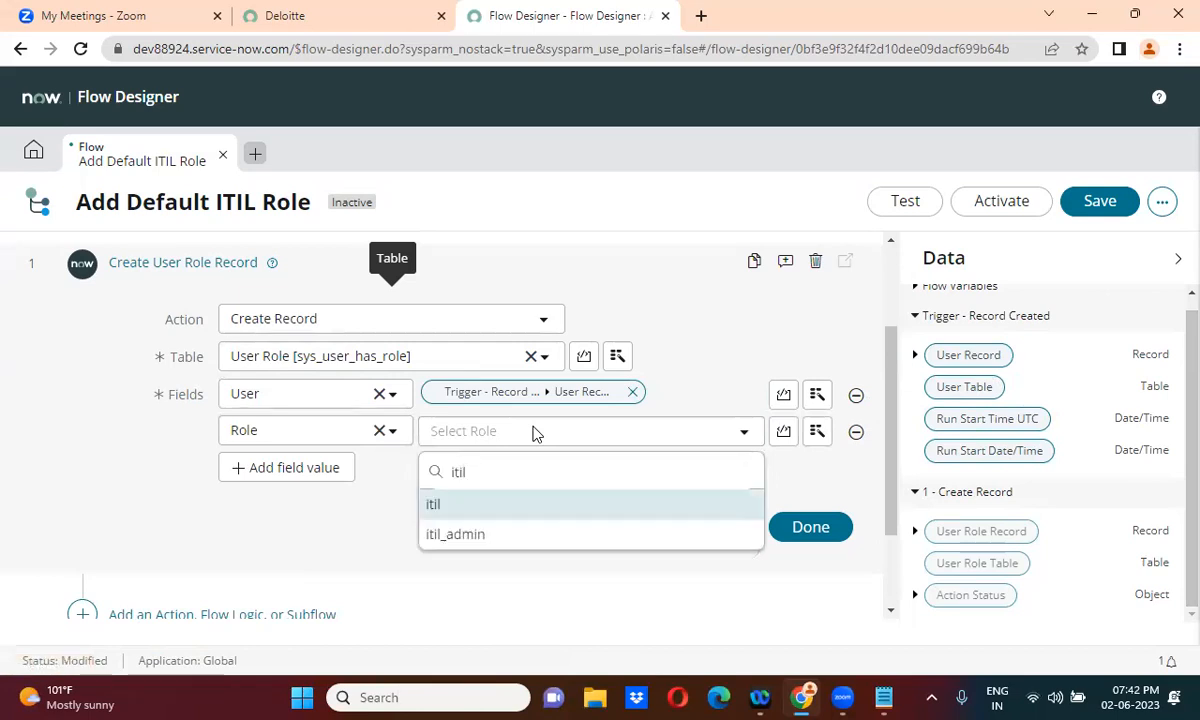
{"action": "left_click", "coordinate": [503, 517]}
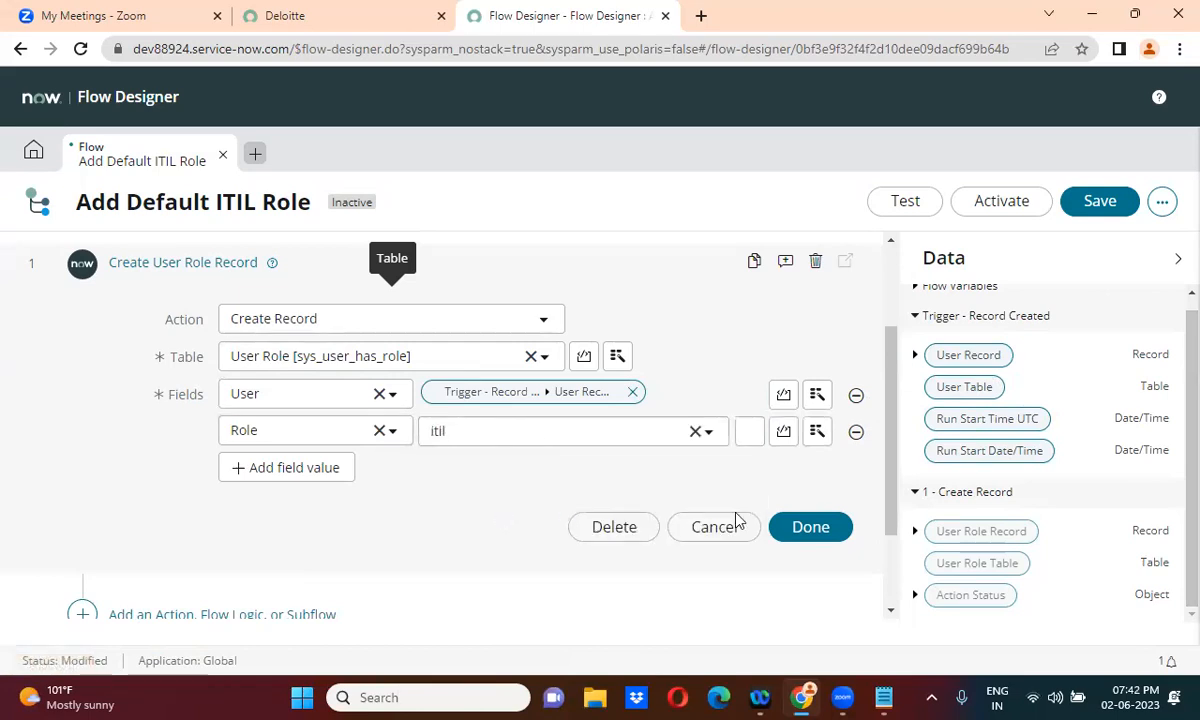
{"action": "left_click", "coordinate": [812, 527]}
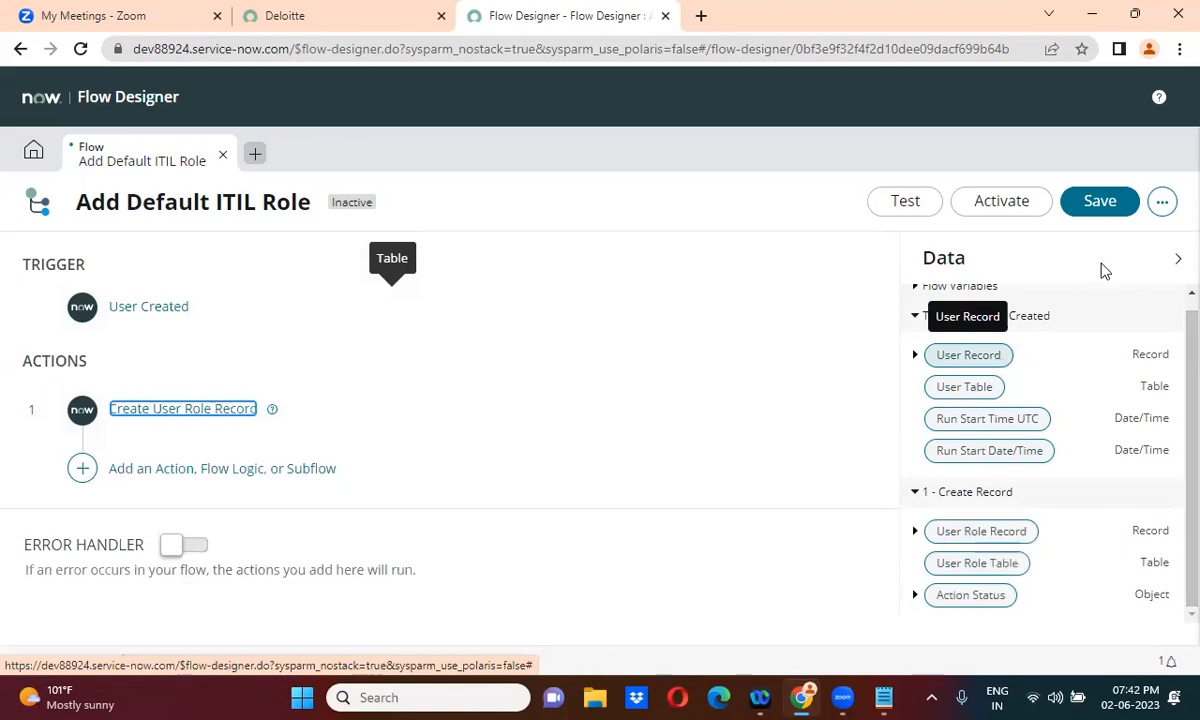
Save the Add Default ITIL Role flow, then activate it and confirm
{"action": "left_click", "coordinate": [1117, 201]}
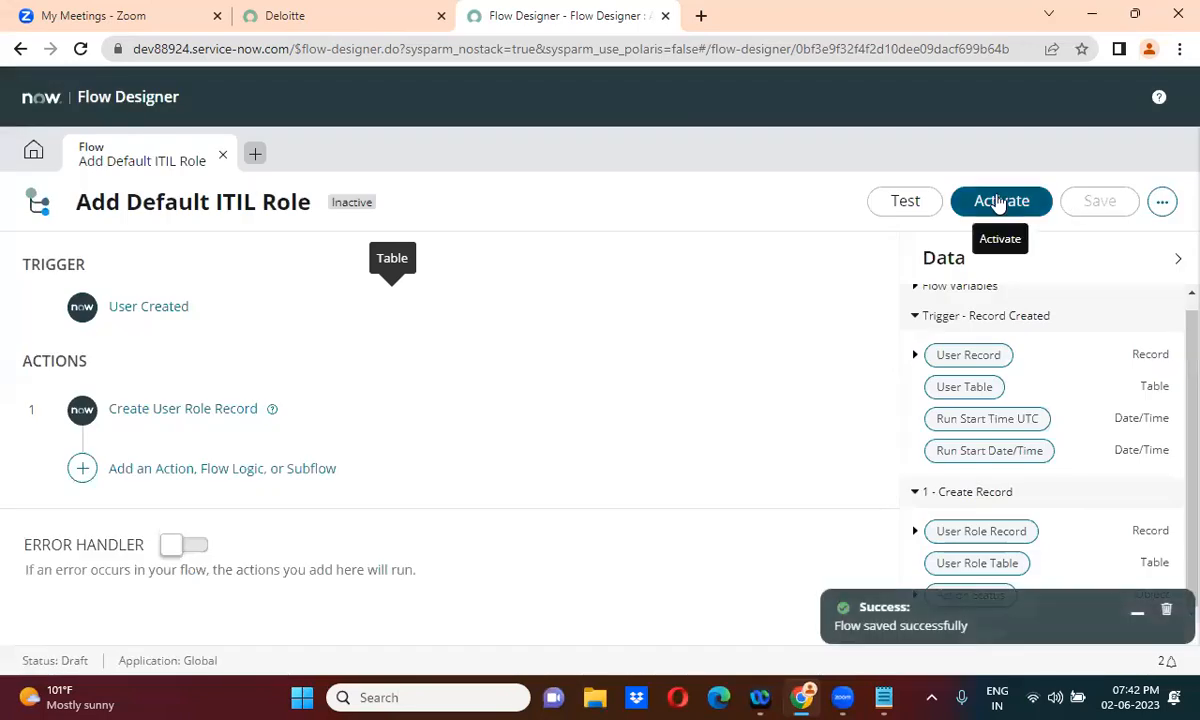
{"action": "left_click", "coordinate": [1000, 203]}
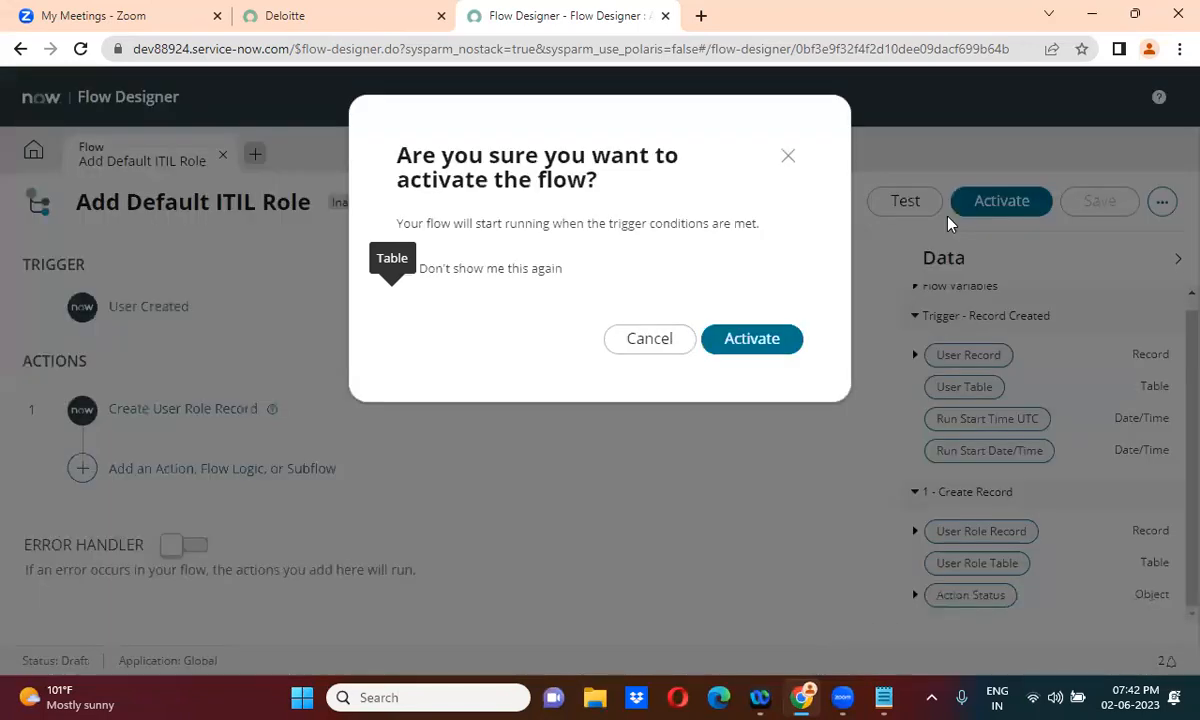
{"action": "left_click", "coordinate": [752, 340]}
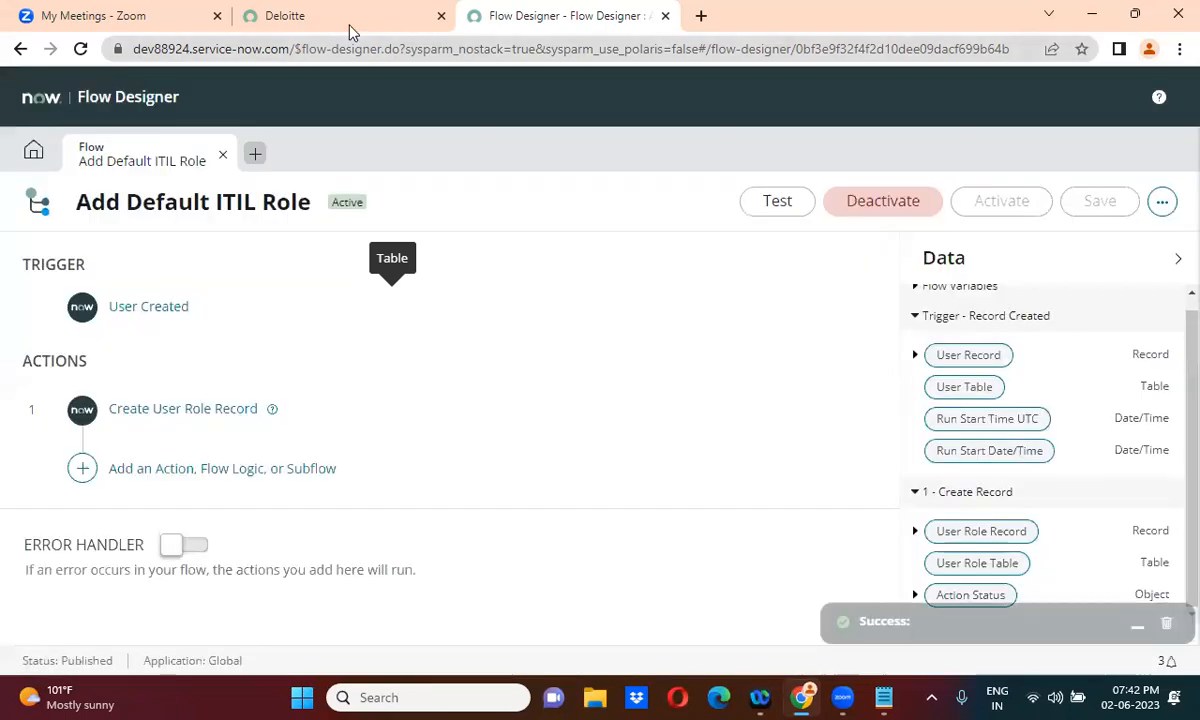
In the main ServiceNow tab, go to the sys_user.LIST Users list and start a new User record
{"action": "left_click", "coordinate": [350, 32]}
{"action": "left_click", "coordinate": [115, 108]}
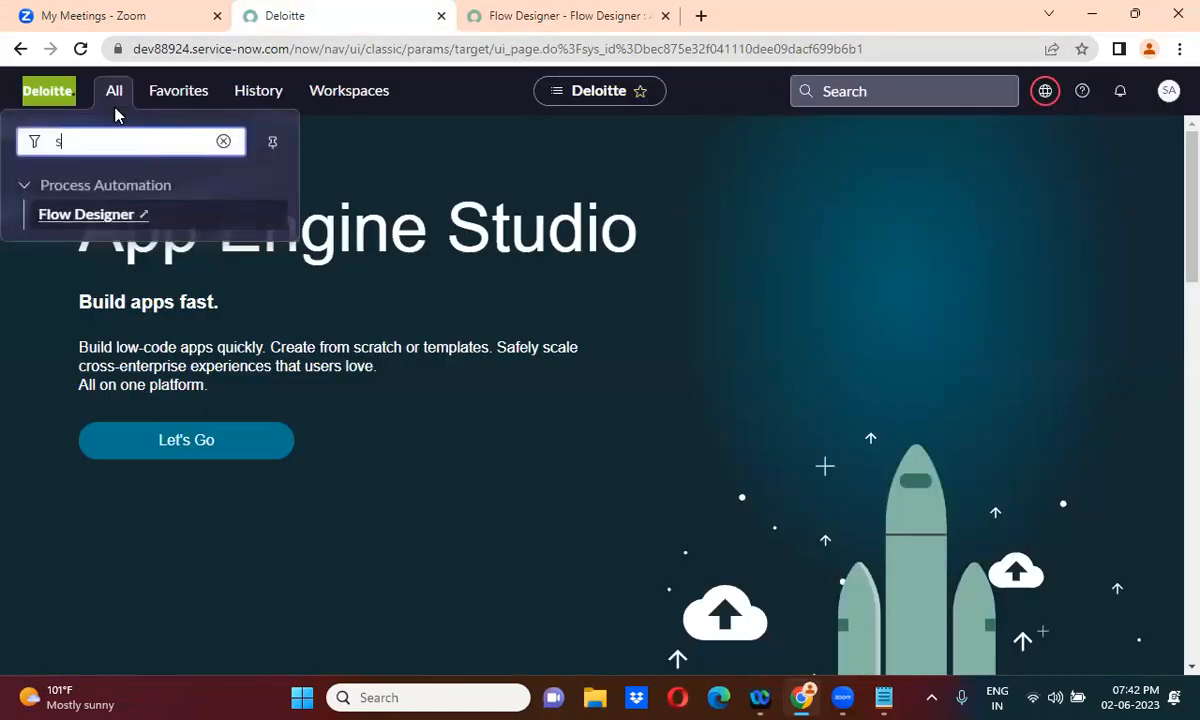
{"action": "type", "text": "sys_use"}
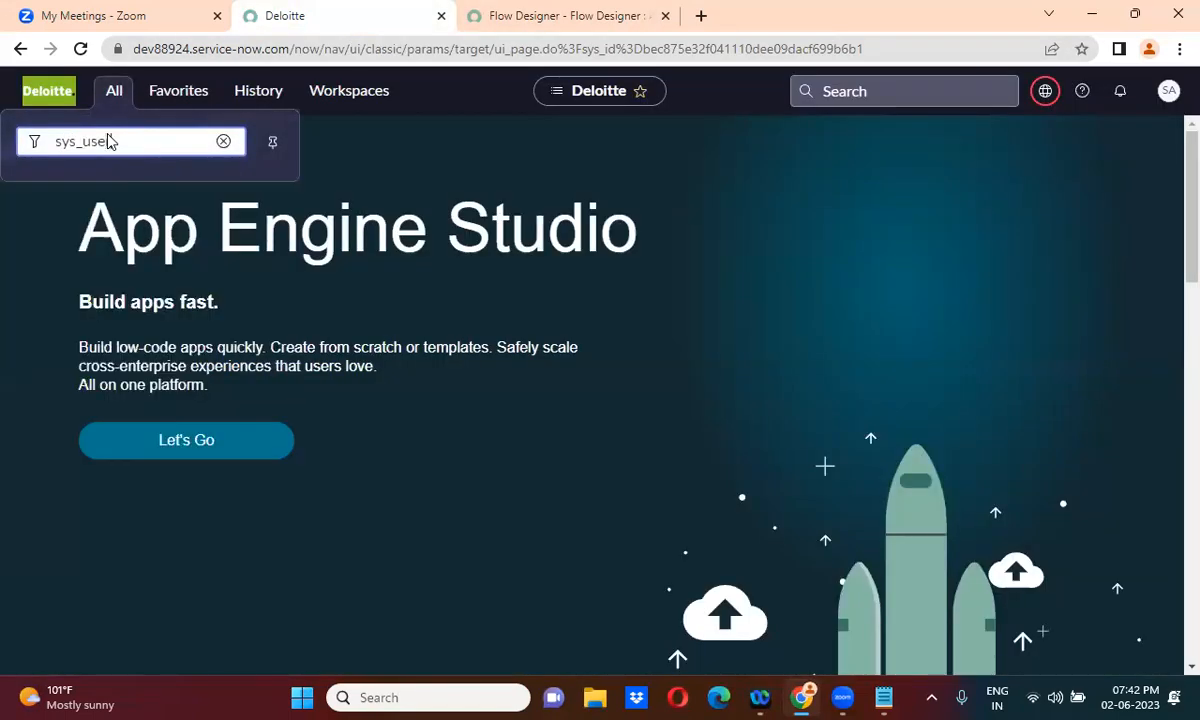
{"action": "type", "text": "r.LIST"}
{"action": "key", "text": "Return"}
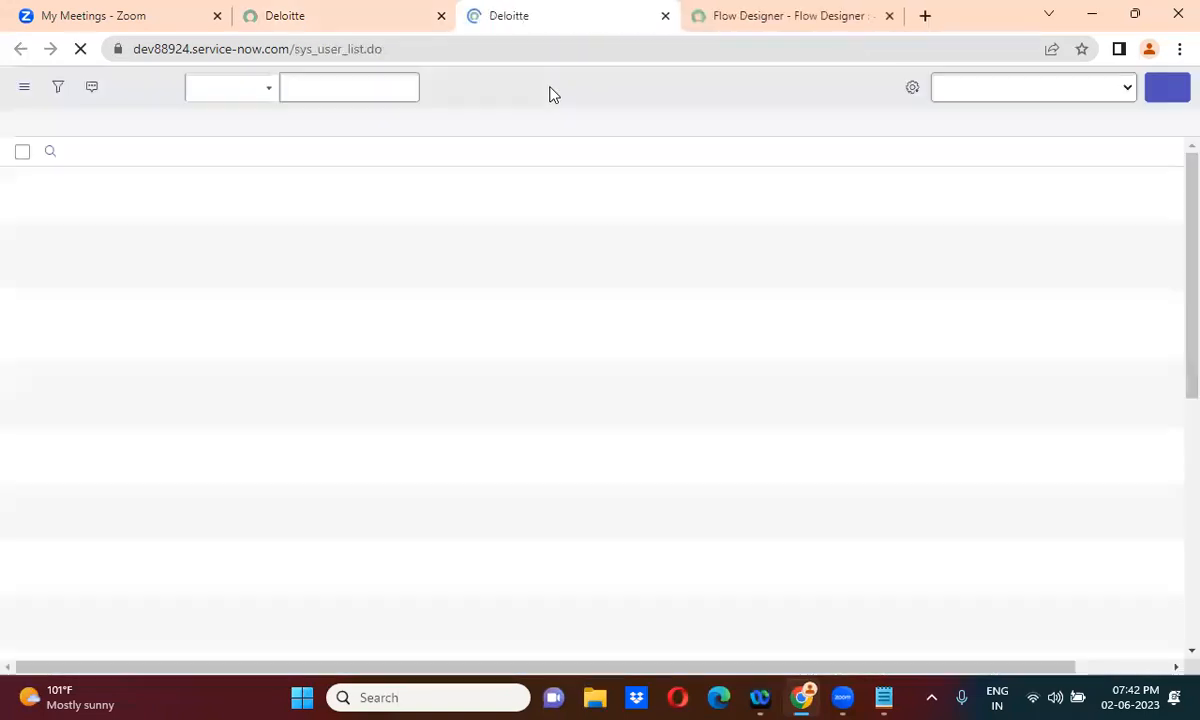
{"action": "left_click", "coordinate": [1166, 88]}
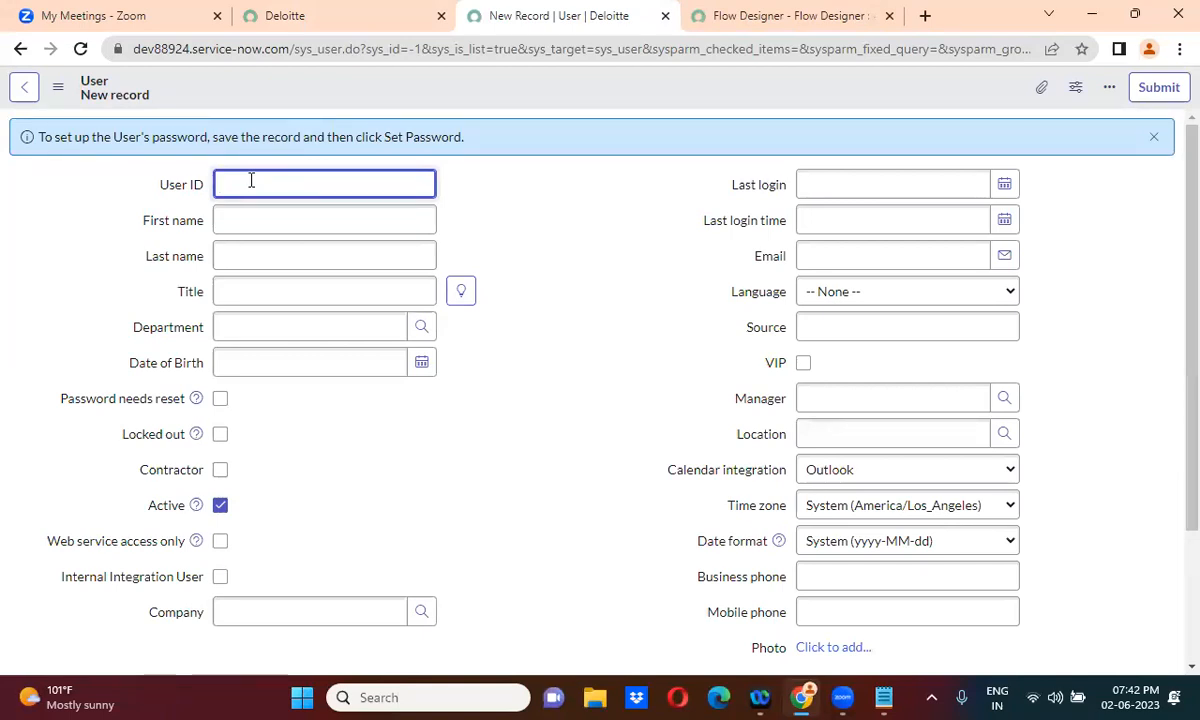
Enter the test user's user ID, first name and last name
{"action": "type", "text": "Re"}
{"action": "key", "text": "BackSpace"}
{"action": "key", "text": "BackSpace"}
{"action": "type", "text": "rehman"}
{"action": "left_click", "coordinate": [253, 220]}
{"action": "left_click", "coordinate": [257, 254]}
{"action": "double_click", "coordinate": [318, 190]}
{"action": "key", "text": "ctrl+c"}
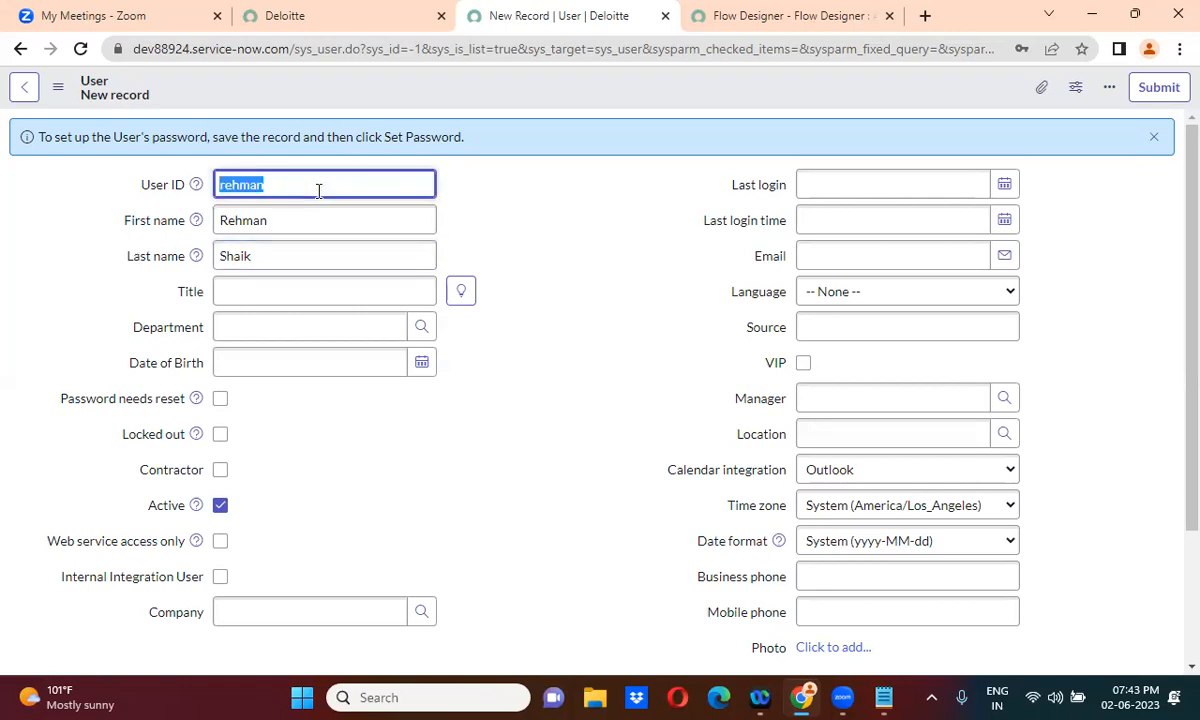
{"action": "left_click", "coordinate": [819, 255]}
{"action": "key", "text": "ctrl+v"}
{"action": "type", "text": "k"}
{"action": "key", "text": "BackSpace"}
{"action": "left_click", "coordinate": [590, 192]}
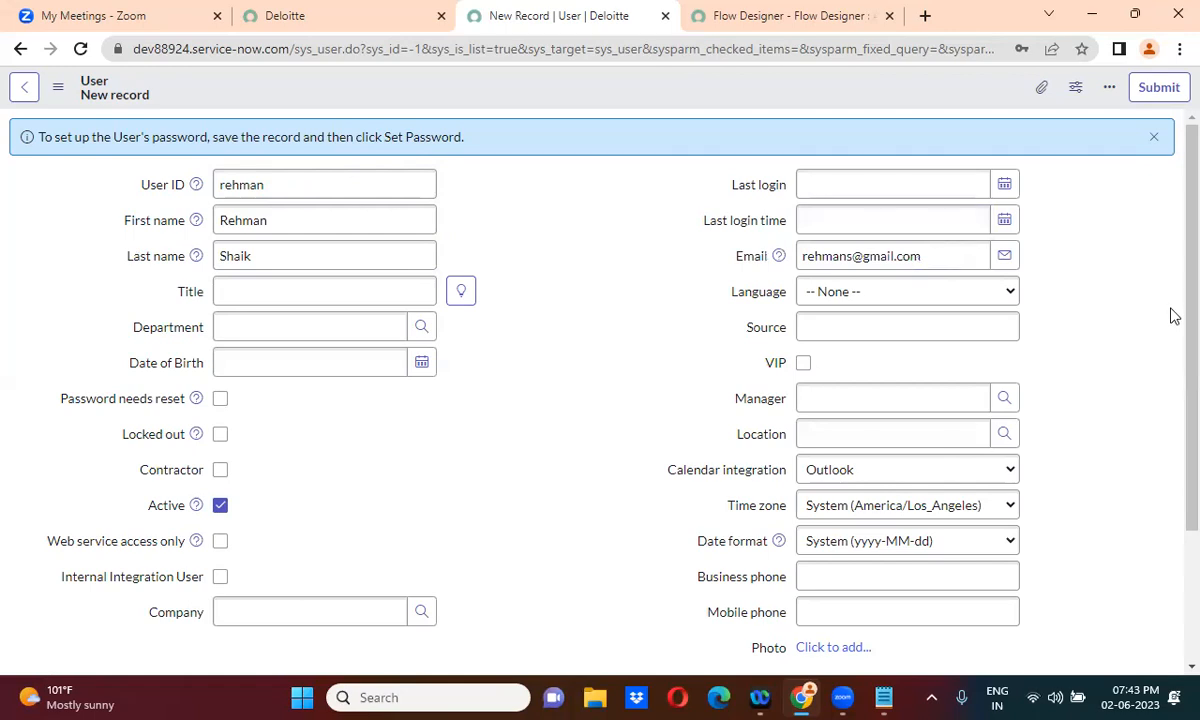
{"action": "scroll", "coordinate": [1170, 254], "scroll_direction": "down", "scroll_amount": 3}
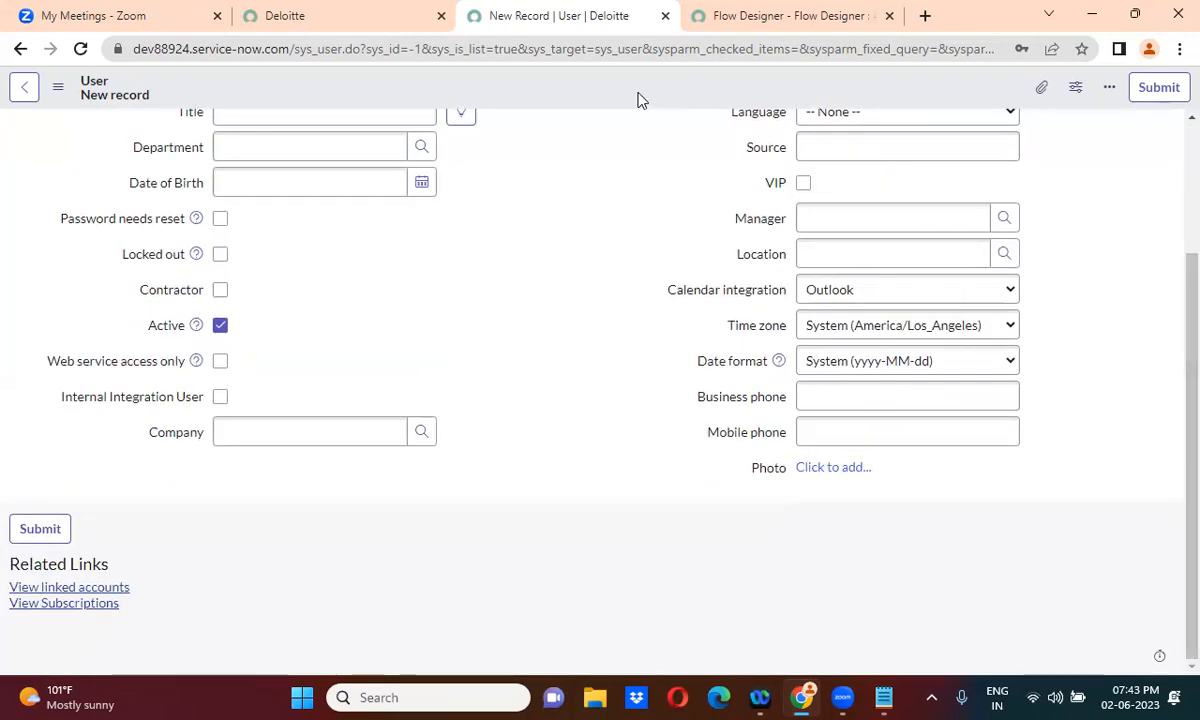
{"action": "right_click", "coordinate": [593, 87]}
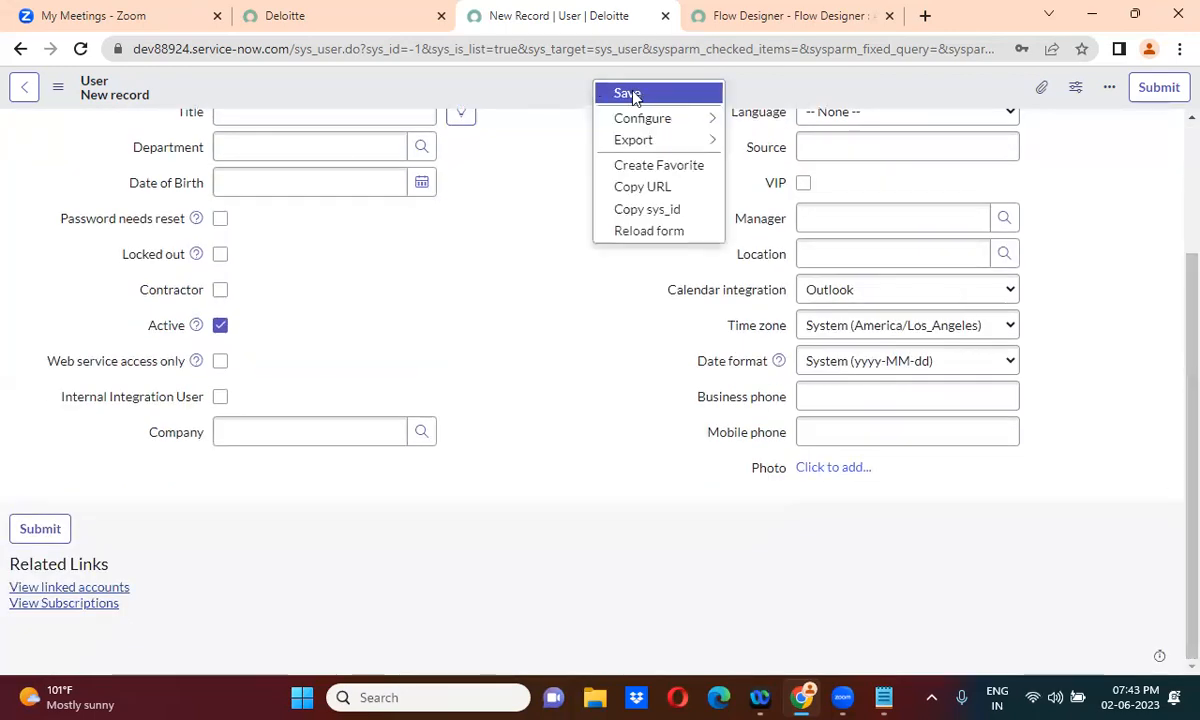
{"action": "left_click", "coordinate": [630, 93]}
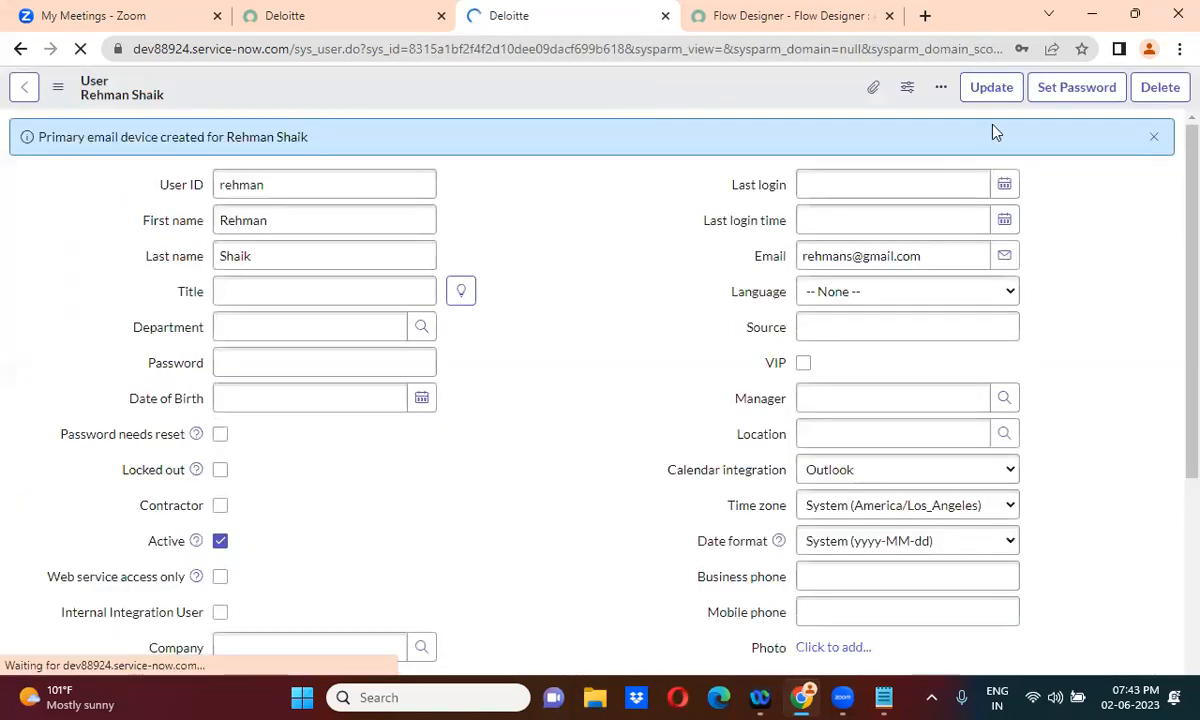
Check the new user's Roles list shows itil with Inherited false, then return to Flow Designer
{"action": "left_click", "coordinate": [1152, 138]}
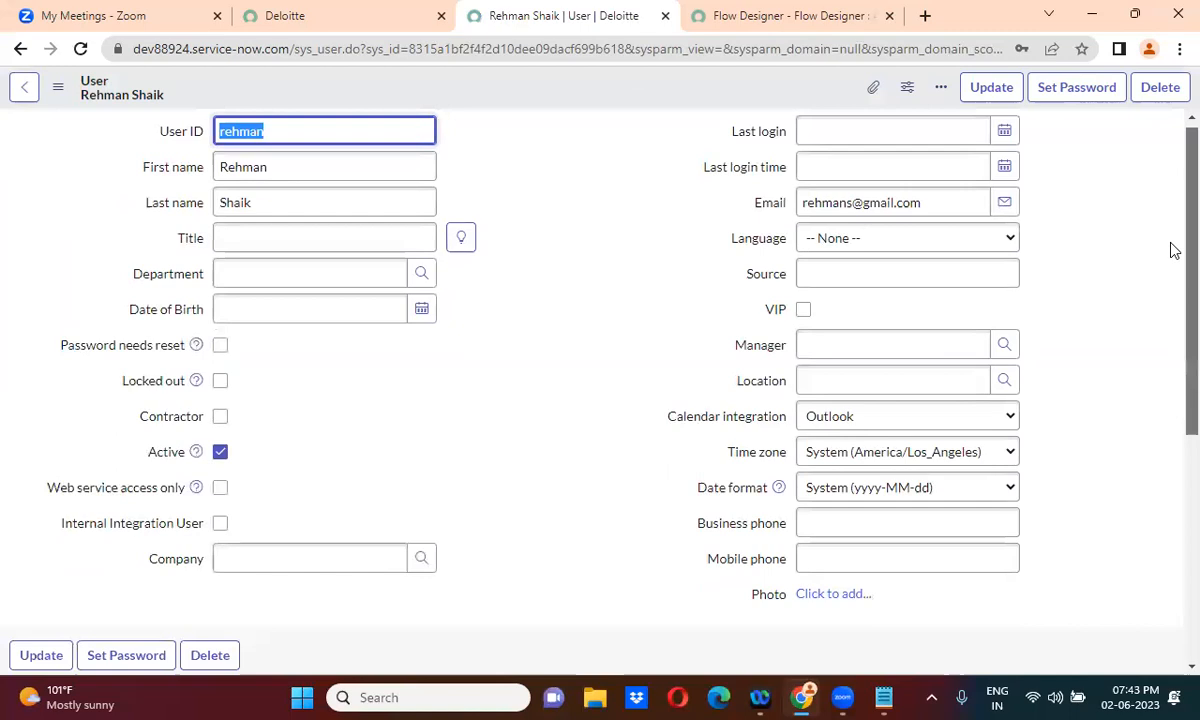
{"action": "scroll", "coordinate": [1174, 419], "scroll_direction": "down", "scroll_amount": 5}
{"action": "left_click", "coordinate": [205, 373]}
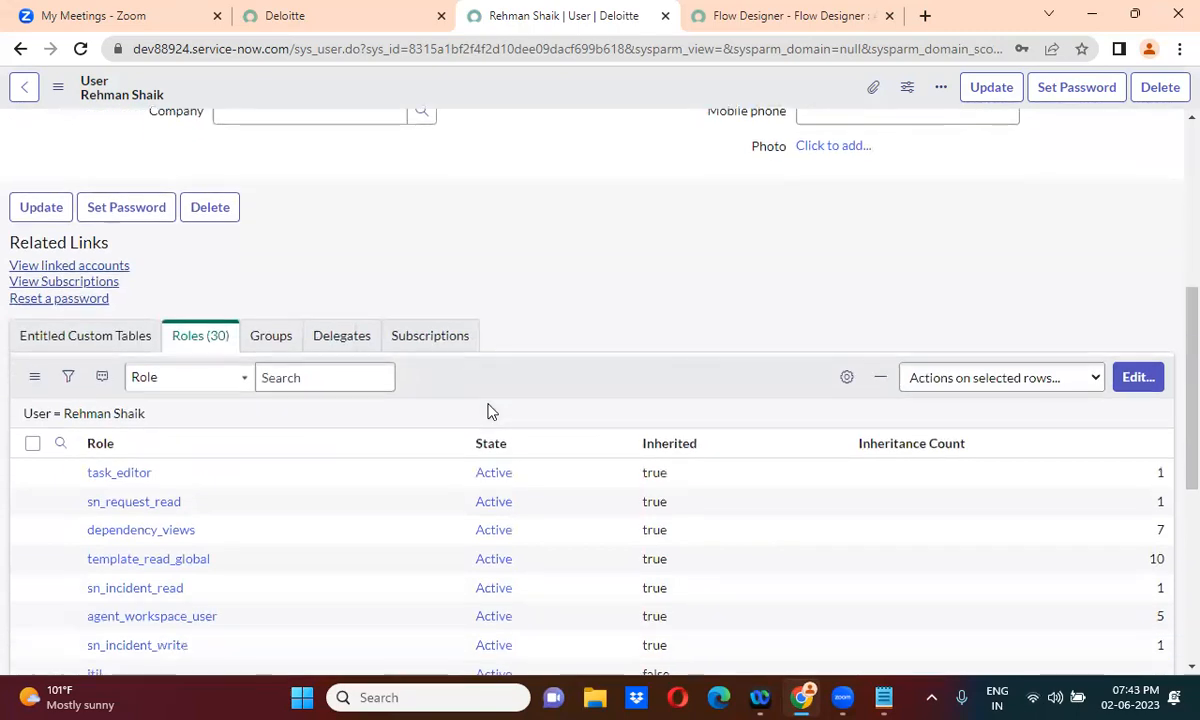
{"action": "scroll", "coordinate": [490, 411], "scroll_direction": "down", "scroll_amount": 3}
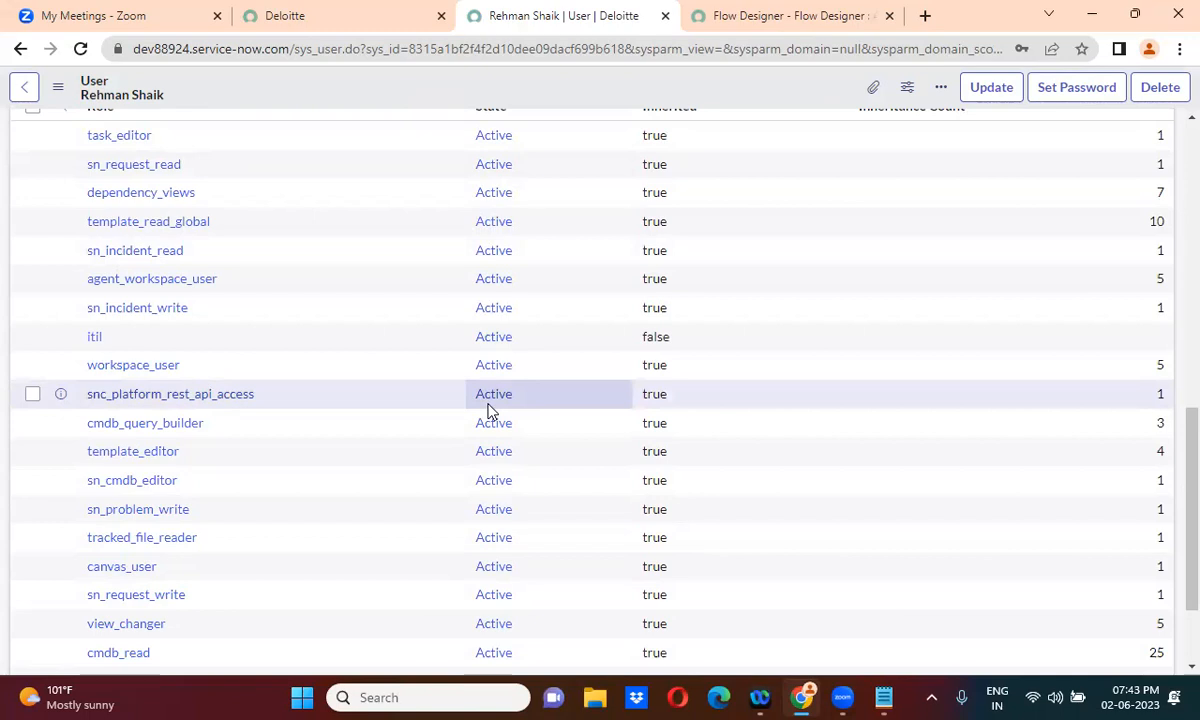
{"action": "left_click", "coordinate": [830, 15]}
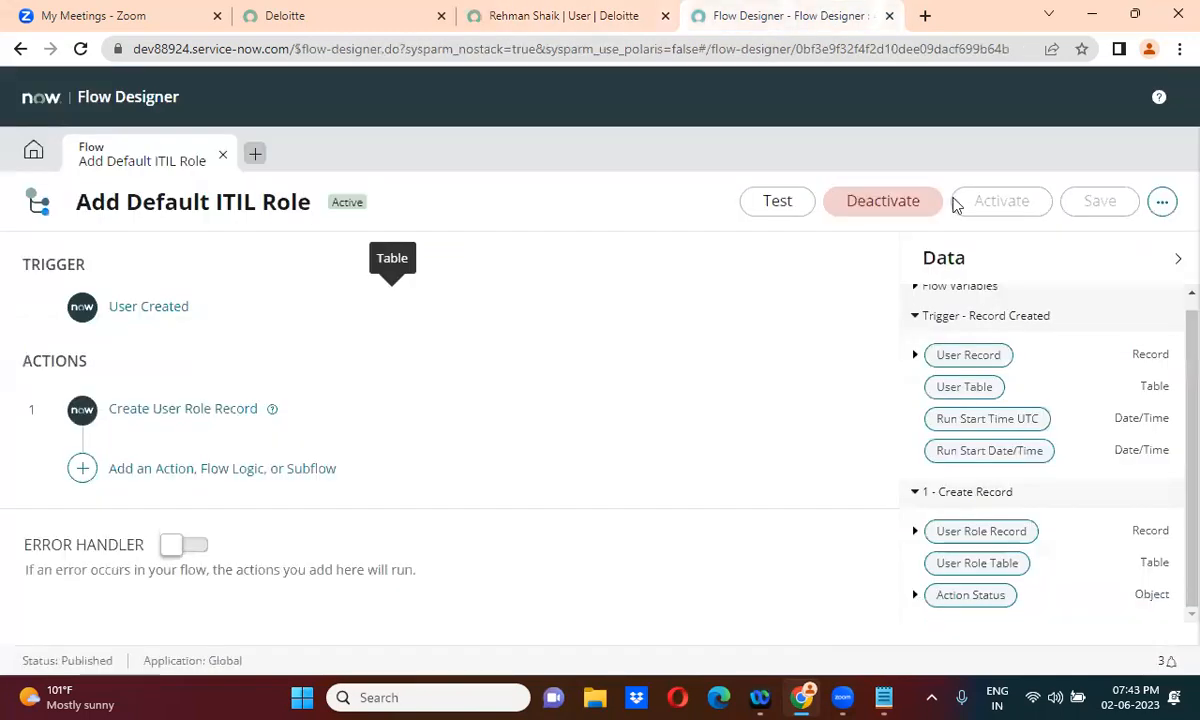
Review the flow's Executions showing one Complete run, then go back to the flow definition
{"action": "left_click", "coordinate": [1160, 203]}
{"action": "left_click", "coordinate": [1055, 265]}
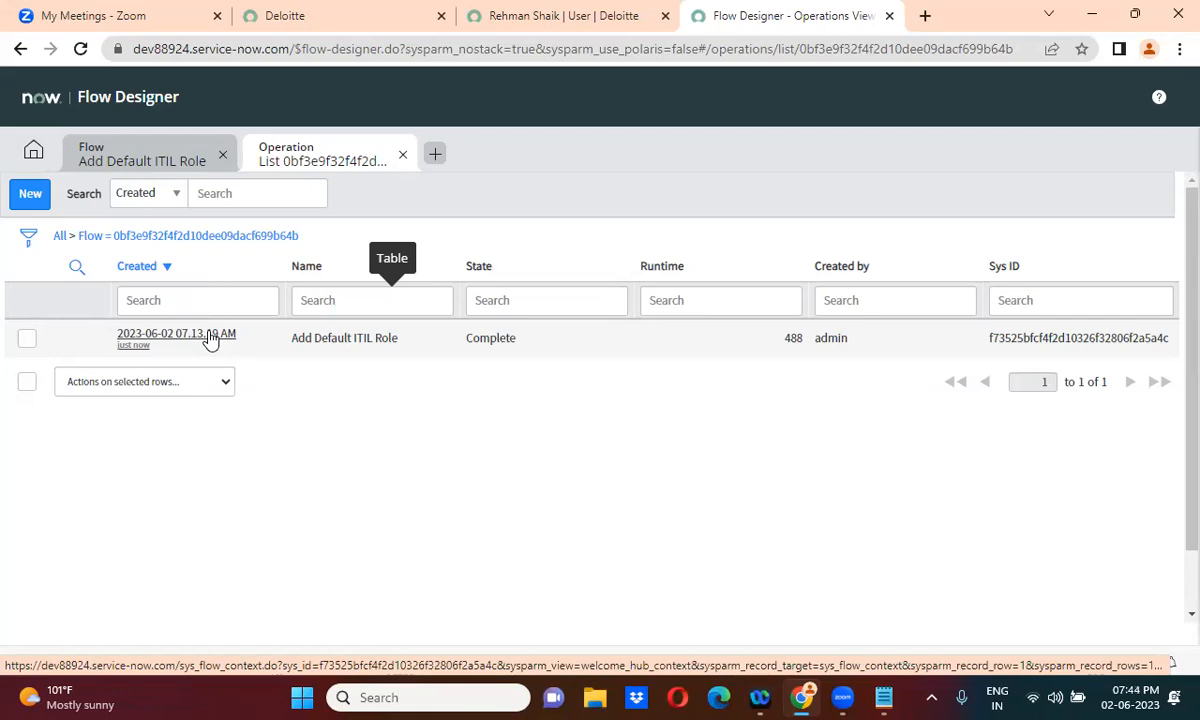
{"action": "left_click", "coordinate": [147, 156]}
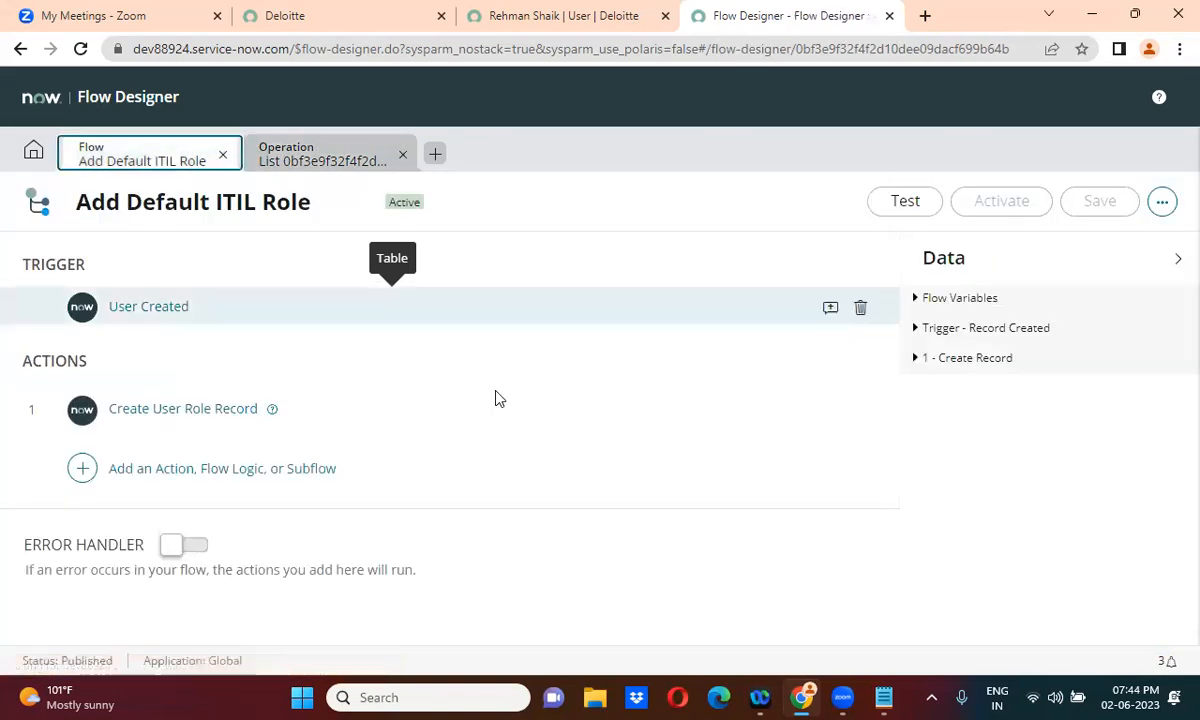